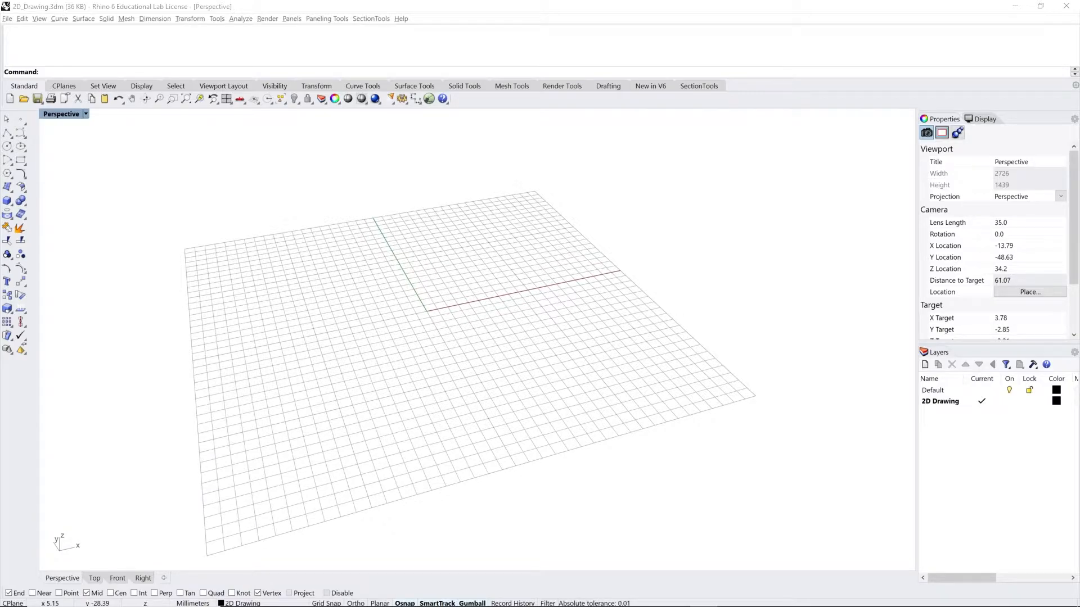
# Draw an open chain of five separate straight line segments around the origin with the Lines command.
pyautogui.keyDown('shift'); pyautogui.moveTo(441, 333); pyautogui.dragTo(504, 321, button='right'); pyautogui.keyUp('shift')
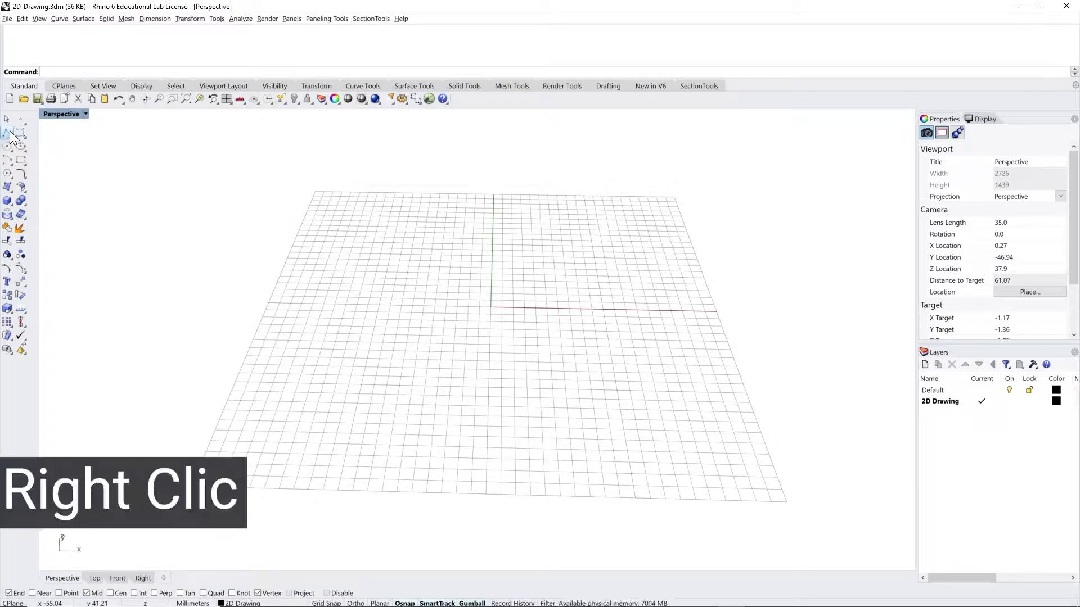
pyautogui.rightClick(9, 137)
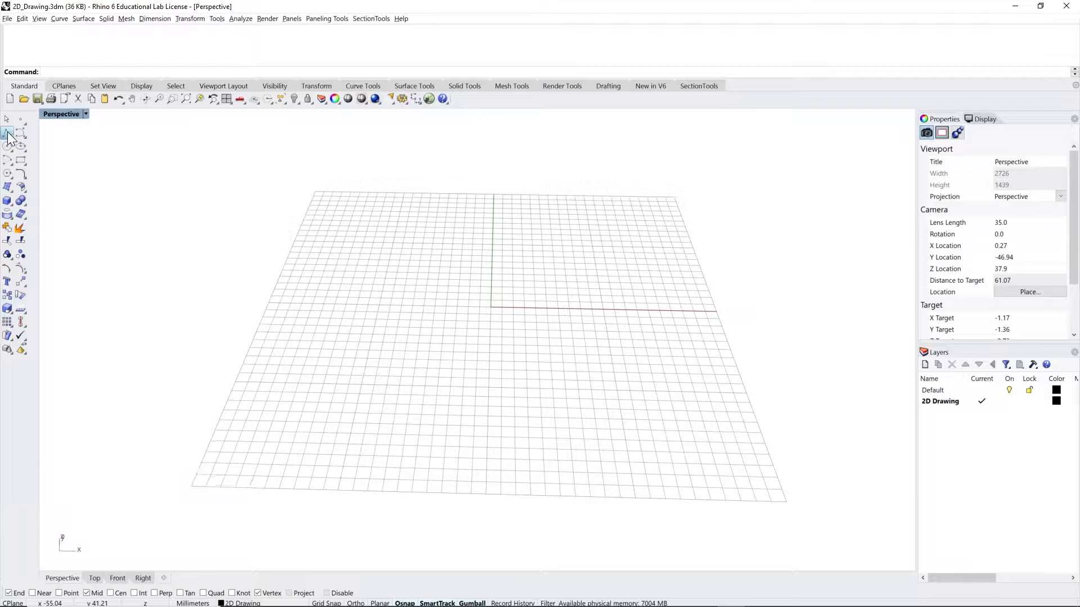
pyautogui.click(342, 342)
pyautogui.click(402, 234)
pyautogui.click(543, 231)
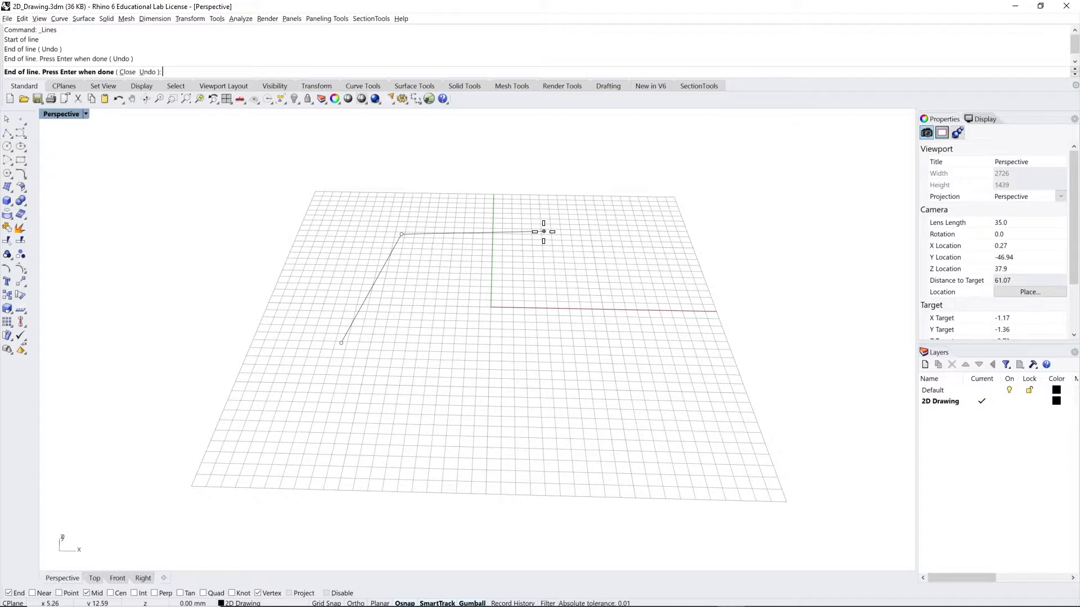
pyautogui.click(597, 304)
pyautogui.click(500, 392)
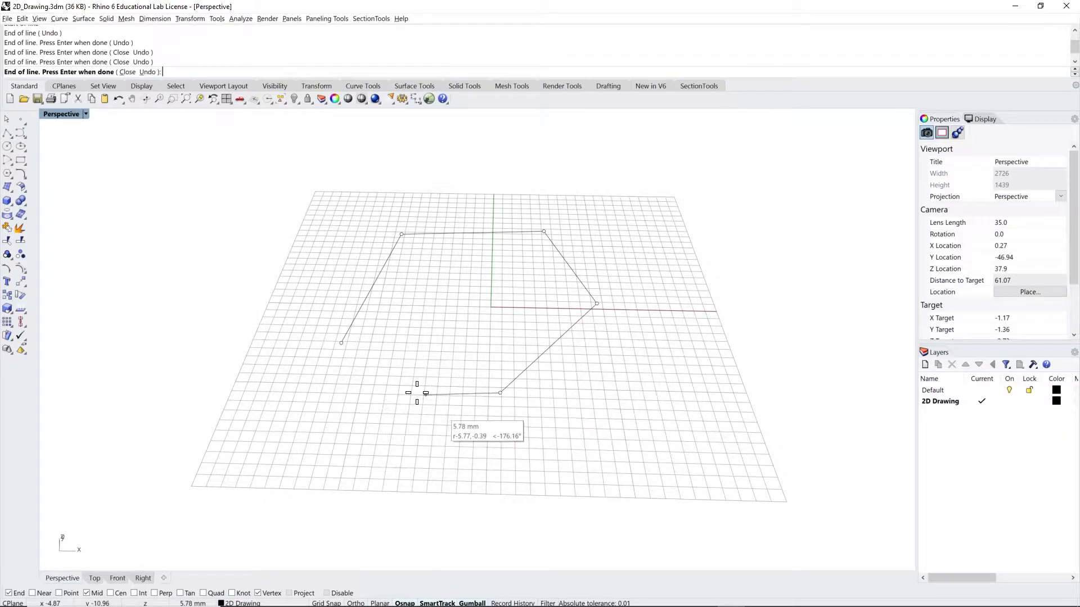
pyautogui.click(390, 376)
pyautogui.press('Return')
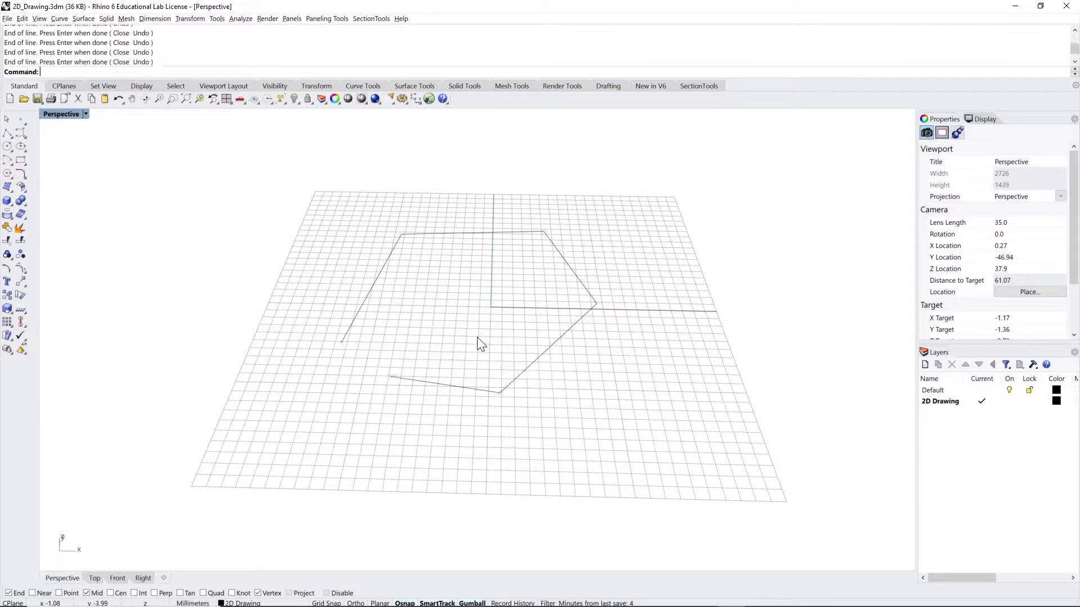
# Select the line segments one at a time to check whether each is an independent curve.
pyautogui.click(480, 389)
pyautogui.click(535, 362)
pyautogui.click(577, 279)
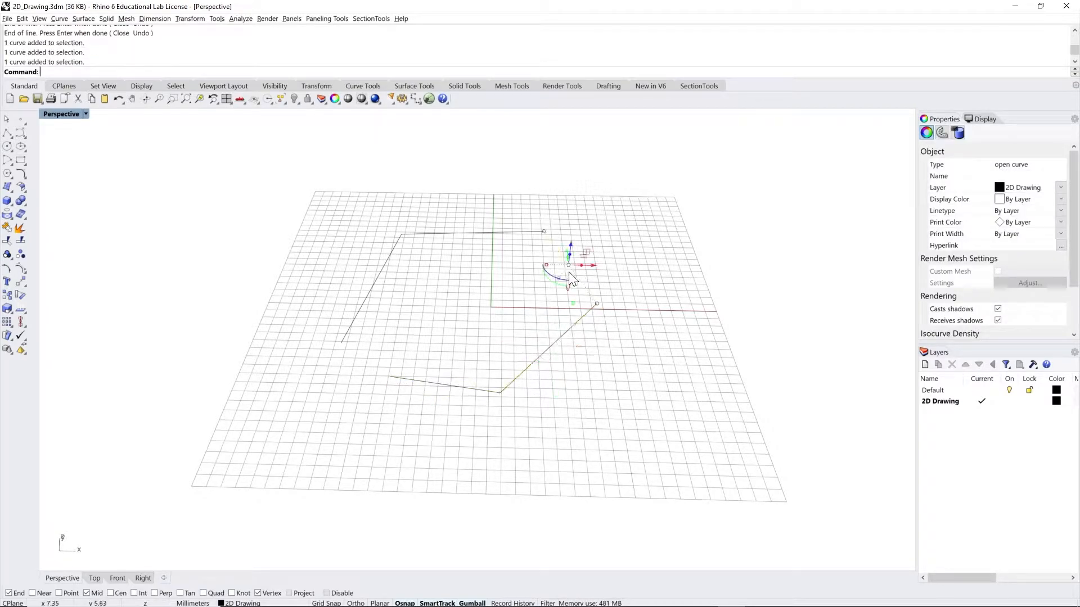
pyautogui.click(482, 237)
pyautogui.click(445, 236)
pyautogui.click(386, 268)
pyautogui.click(382, 271)
pyautogui.click(450, 388)
pyautogui.click(610, 401)
# Select all five line segments together and delete them.
pyautogui.moveTo(648, 439); pyautogui.dragTo(297, 189)
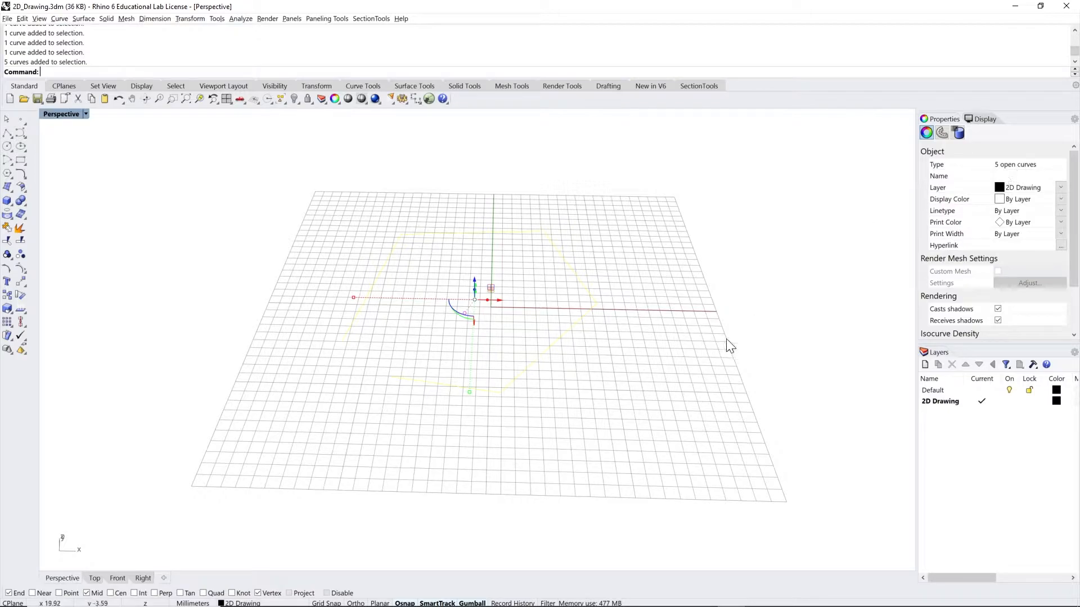
pyautogui.click(671, 365)
pyautogui.press('Delete')
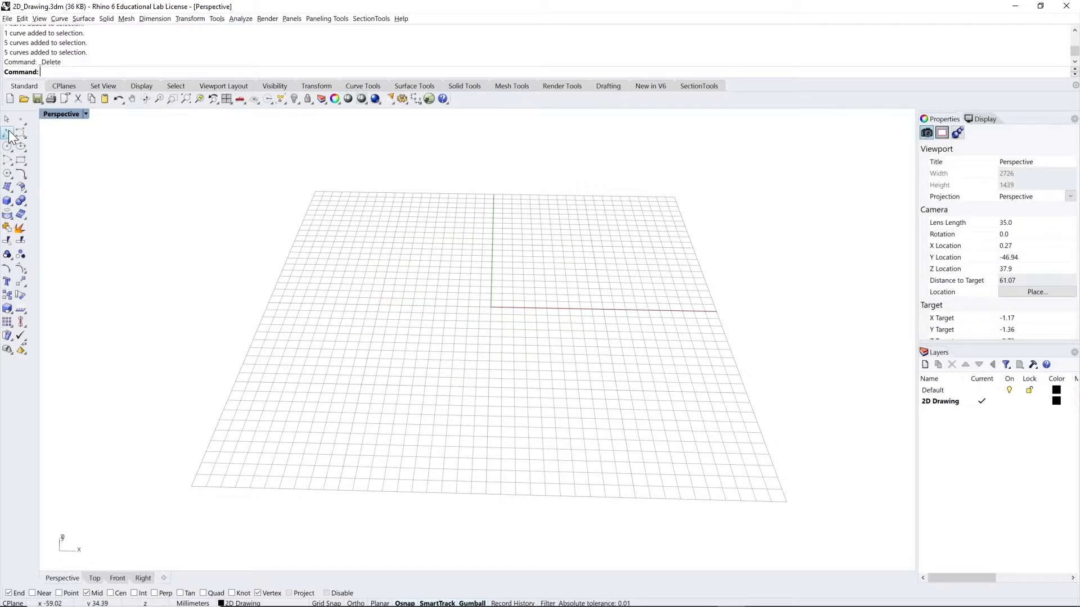
# Draw an open polyline of five straight segments around the origin, leaving a gap on the near side, and deselect it.
pyautogui.click(9, 135)
pyautogui.click(324, 372)
pyautogui.click(357, 234)
pyautogui.click(514, 219)
pyautogui.click(645, 243)
pyautogui.click(616, 372)
pyautogui.click(405, 437)
pyautogui.press('Return')
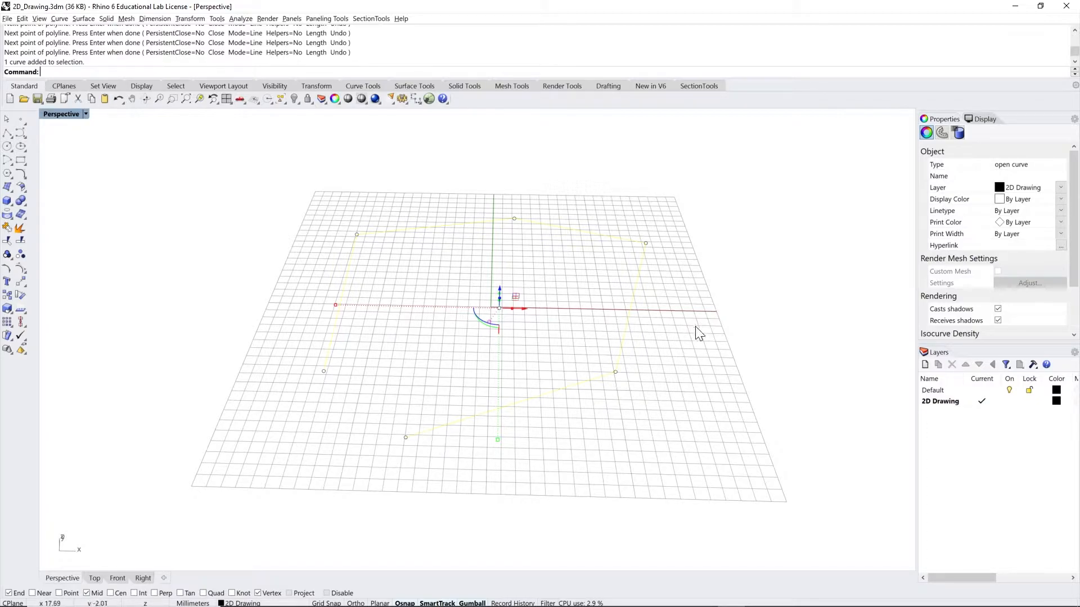
pyautogui.press('Escape')
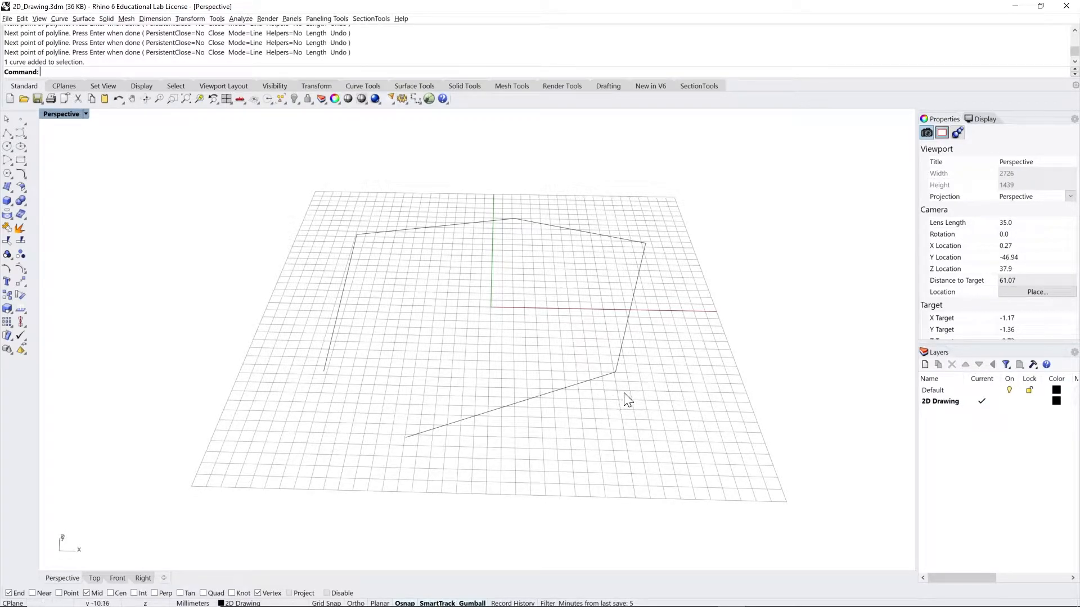
# Explode the polyline into separate segments and join them back into a single curve.
pyautogui.click(577, 384)
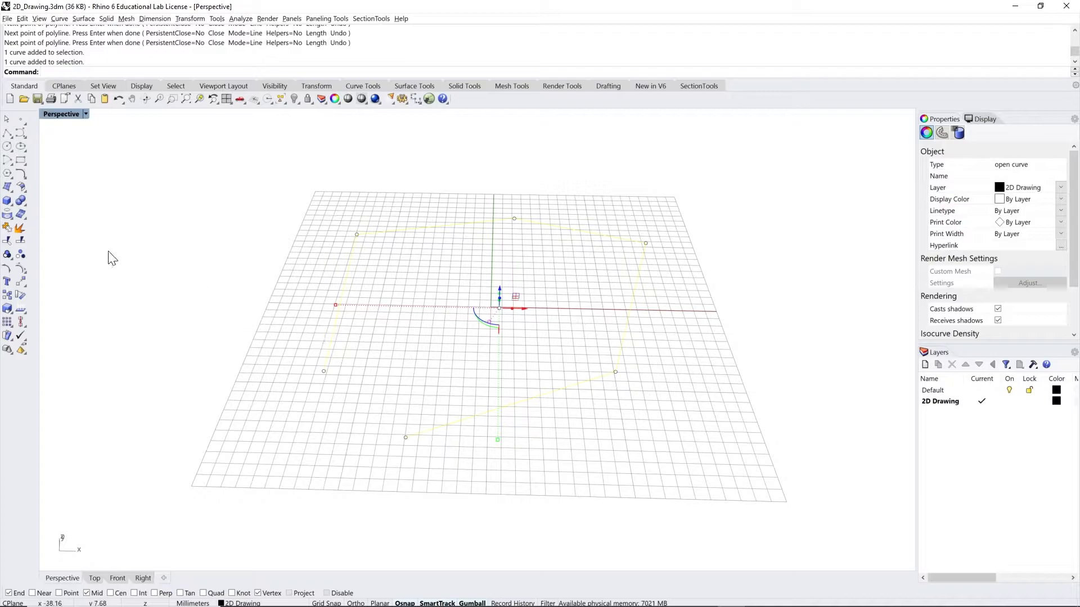
pyautogui.click(21, 229)
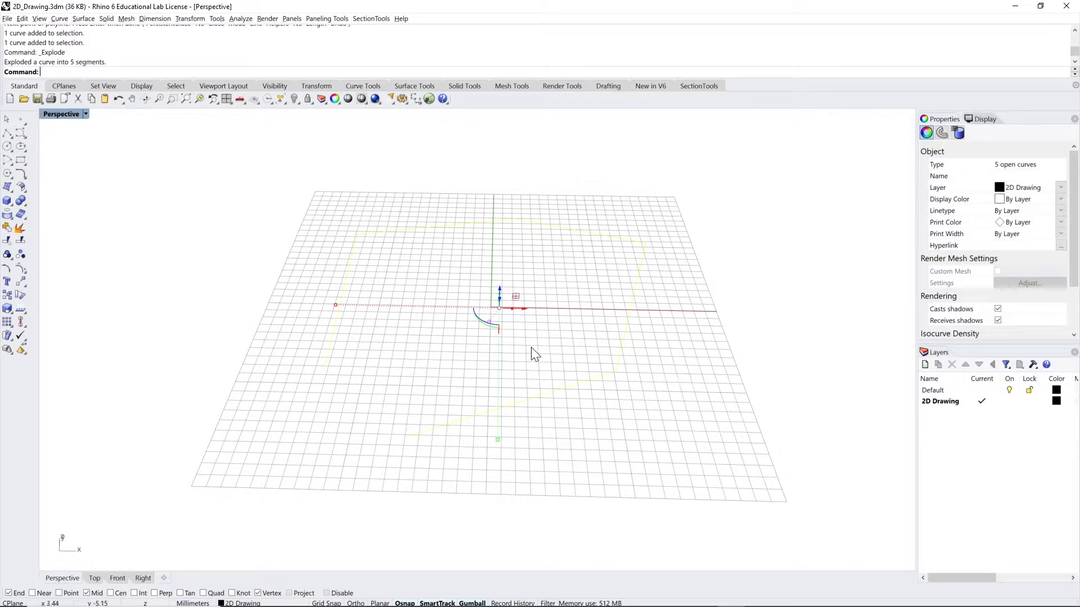
pyautogui.click(8, 231)
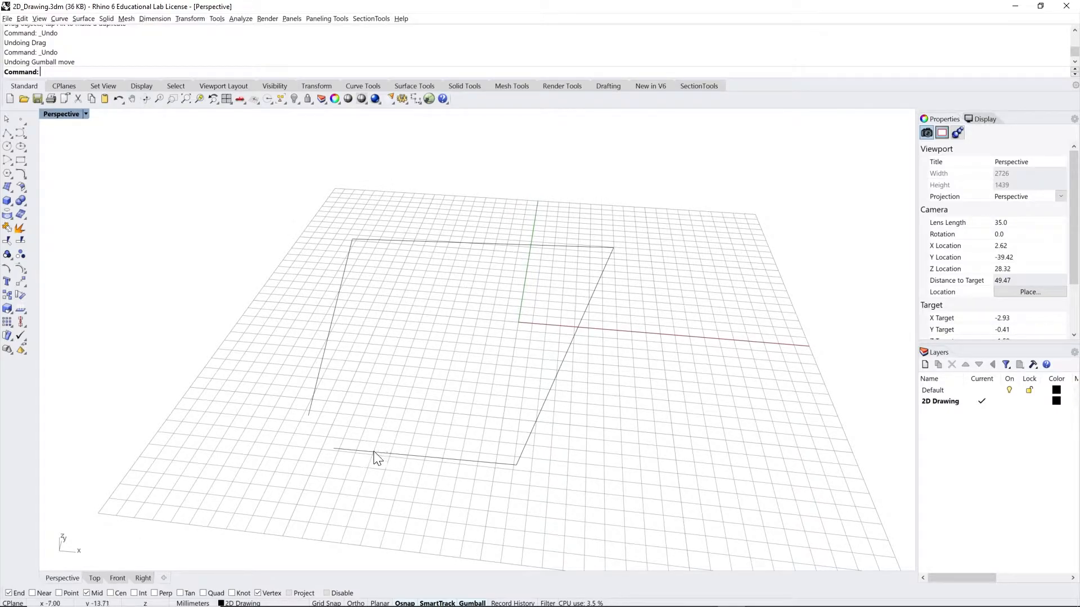
# Select the open four-segment polyline and show its control points.
pyautogui.click(378, 451)
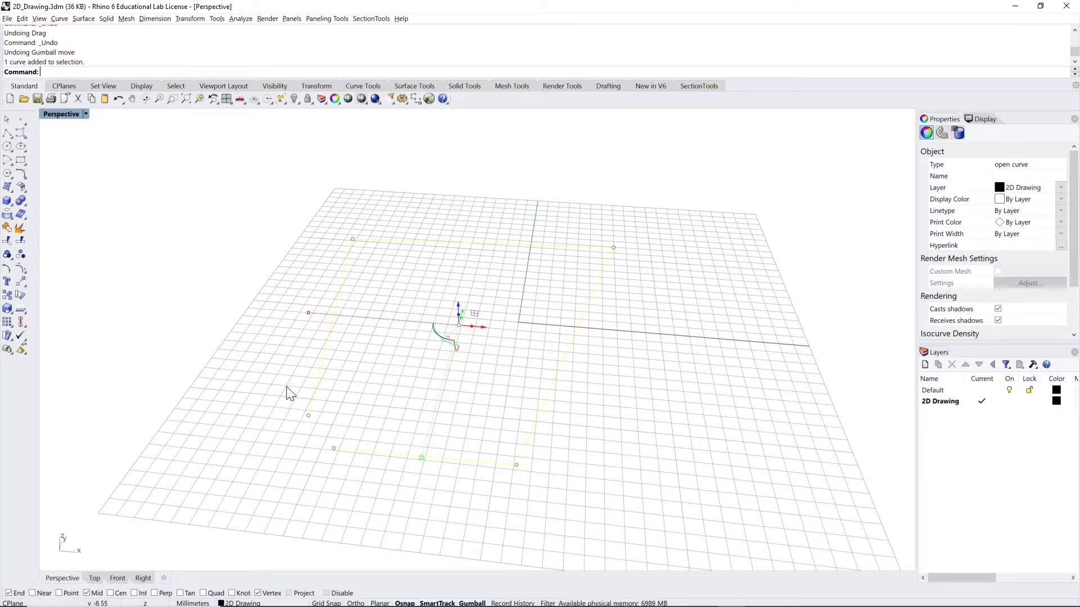
pyautogui.click(365, 468)
pyautogui.click(350, 450)
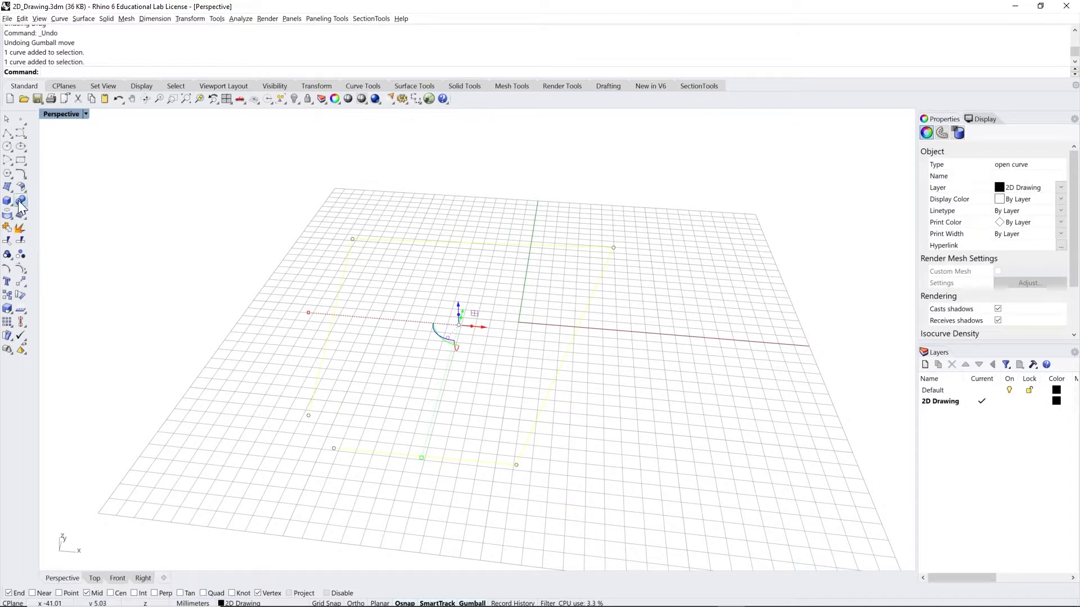
pyautogui.click(21, 272)
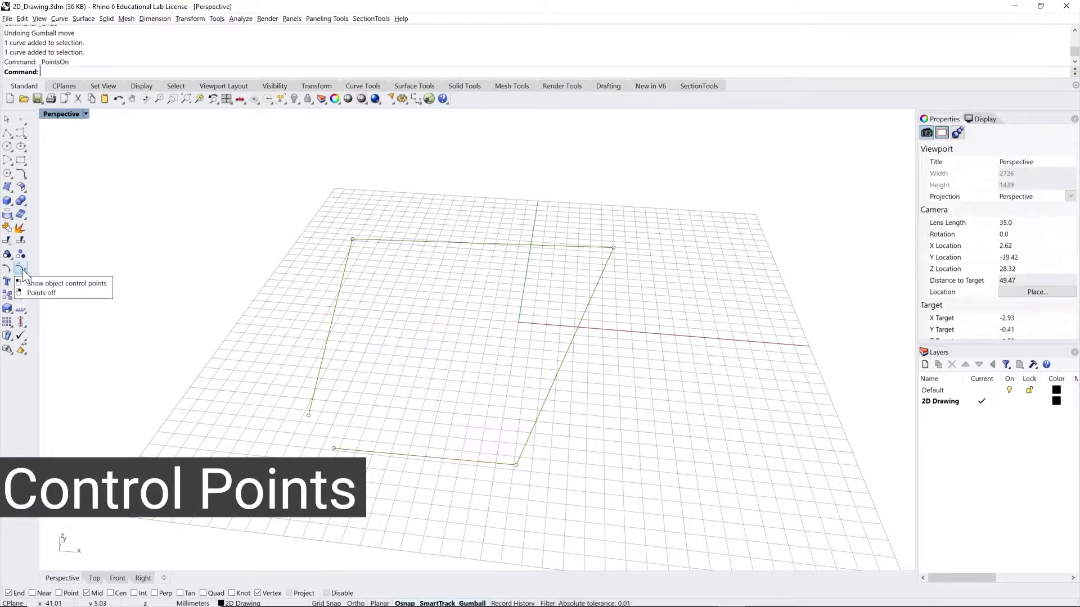
# Move the loose end point of the polyline's near segment onto its other open end to close the shape.
pyautogui.click(333, 450)
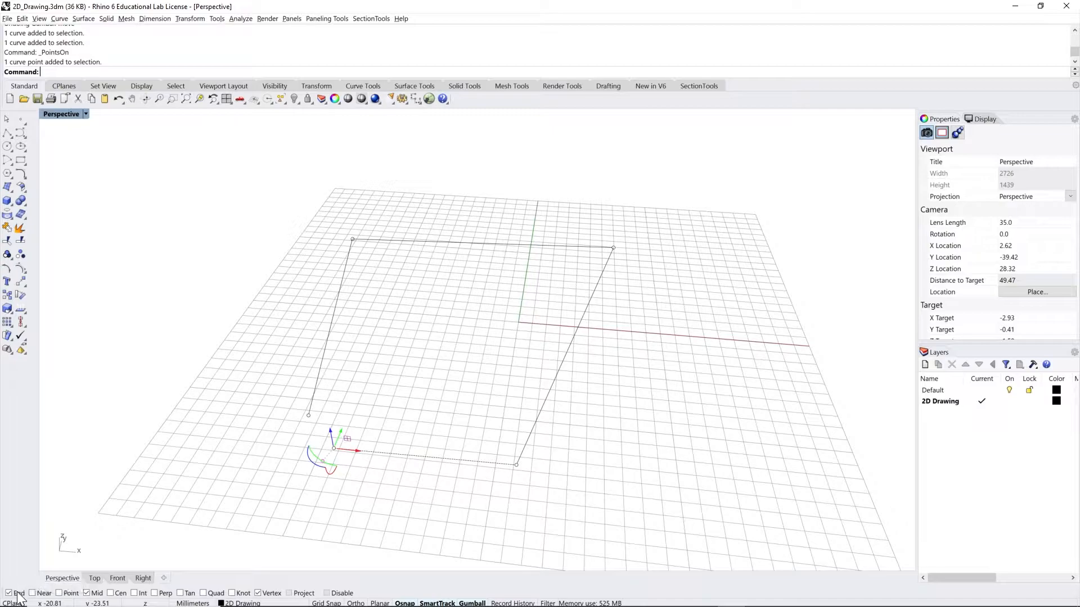
pyautogui.moveTo(333, 449); pyautogui.dragTo(308, 416)
pyautogui.scroll(8, 289, 403)
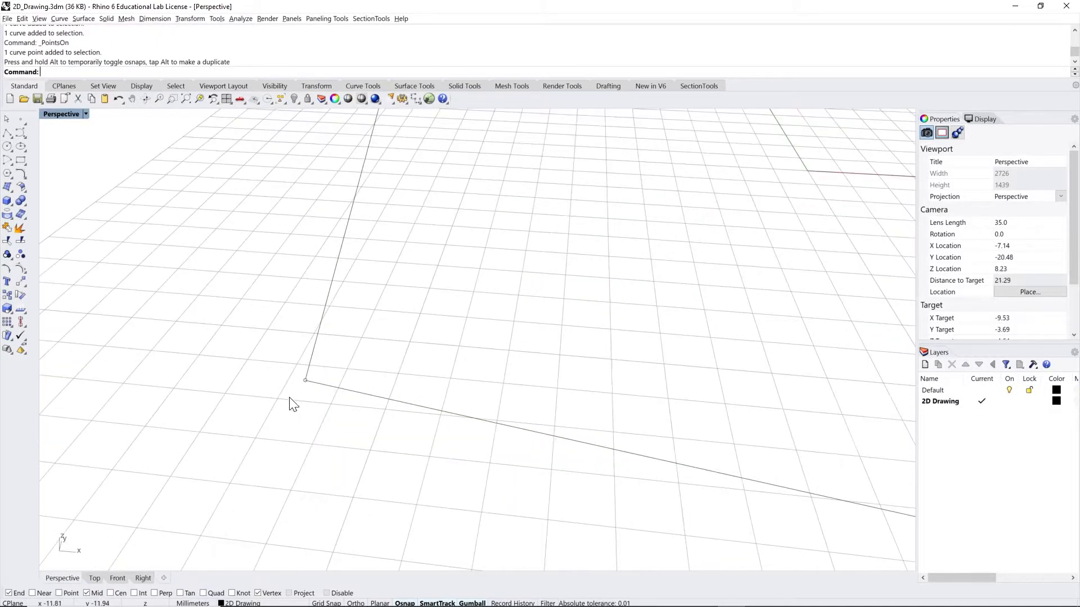
pyautogui.scroll(-10, 330, 376)
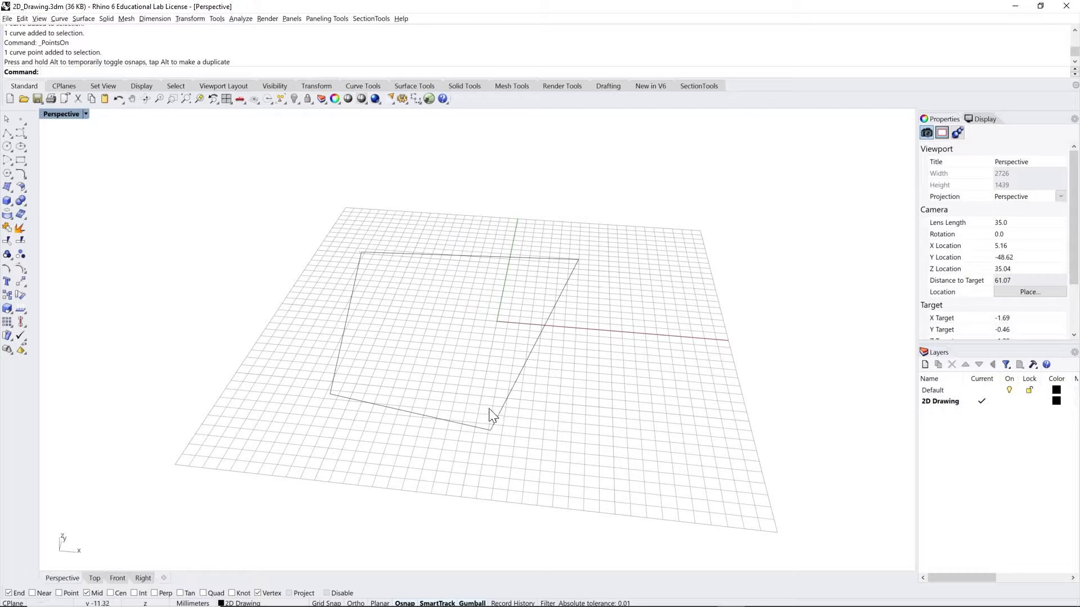
# Delete the closed polyline and draw a corner-to-corner rectangle on the negative X side of the Y axis.
pyautogui.click(501, 419)
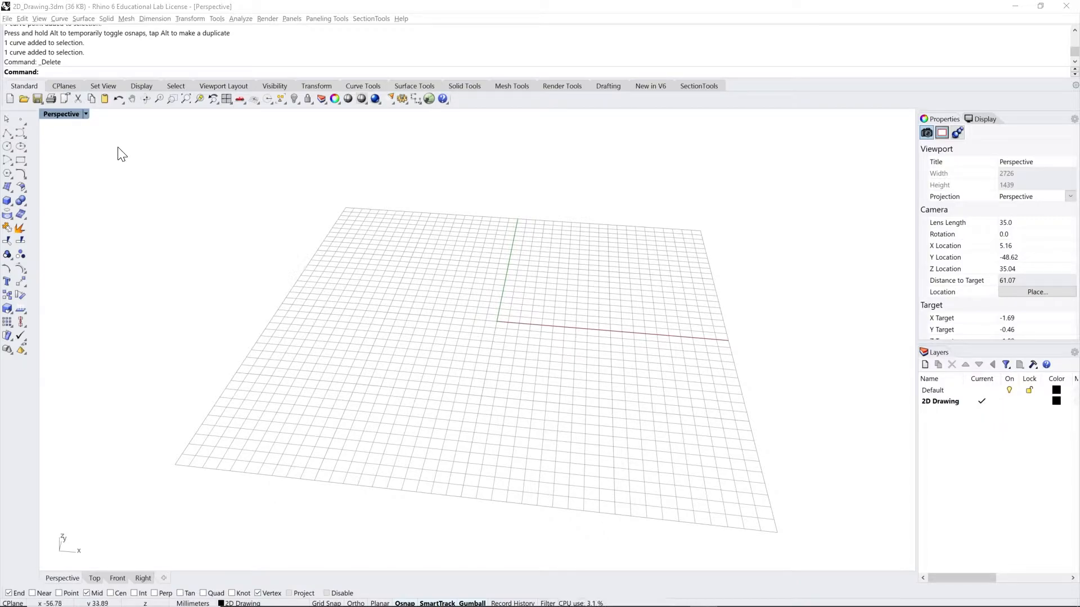
pyautogui.click(20, 159)
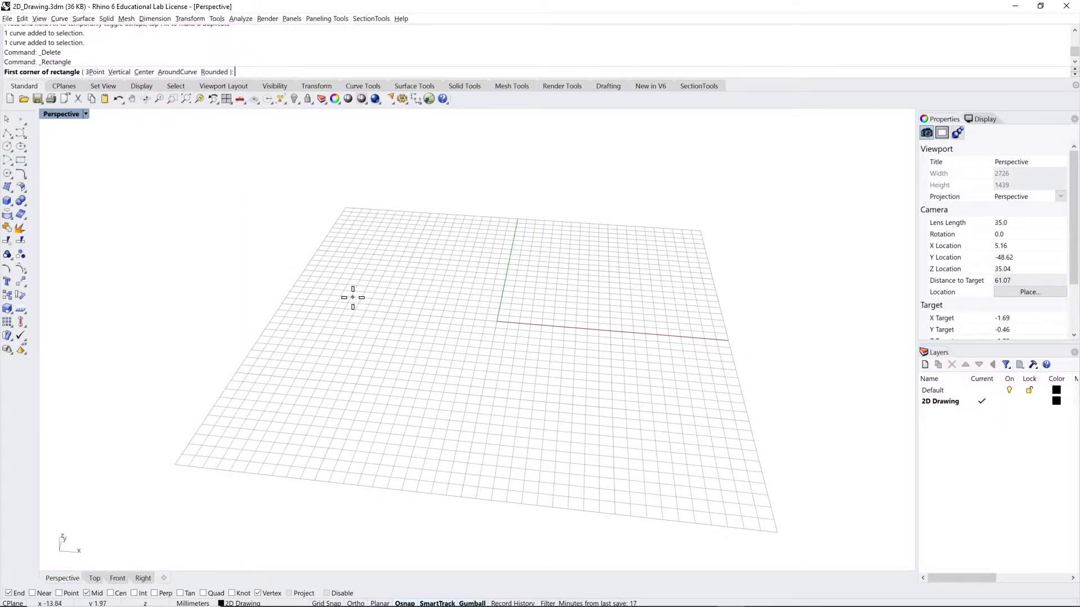
pyautogui.click(396, 313)
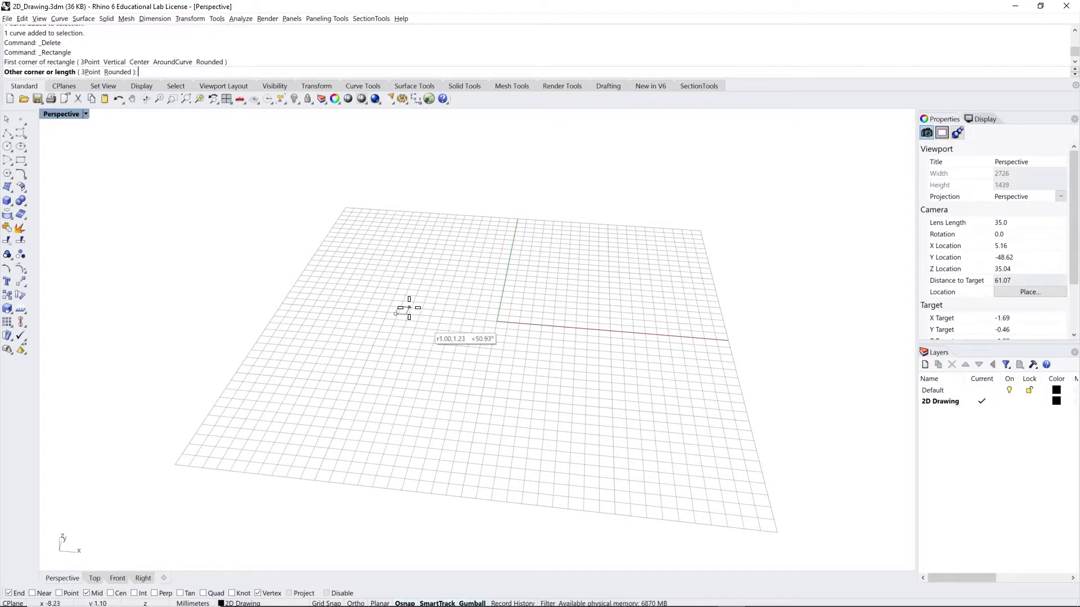
pyautogui.click(500, 265)
pyautogui.moveTo(482, 332); pyautogui.dragTo(492, 357, button='right')
pyautogui.scroll(5, 480, 337)
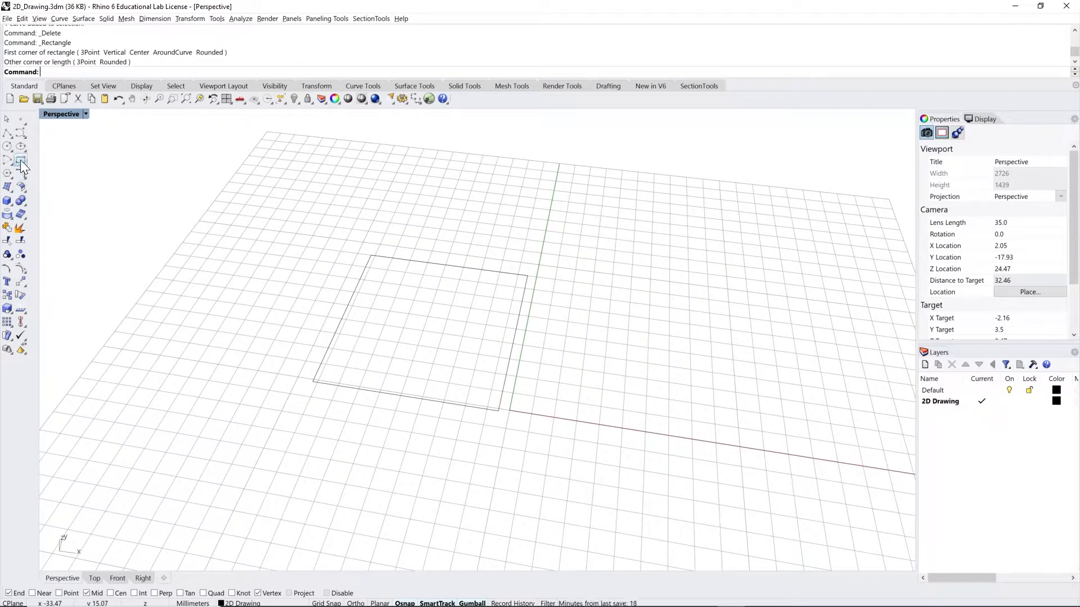
# Draw a rectangle from its center, about 8.6 mm wide, on the positive X side next to the first rectangle.
pyautogui.click(19, 159)
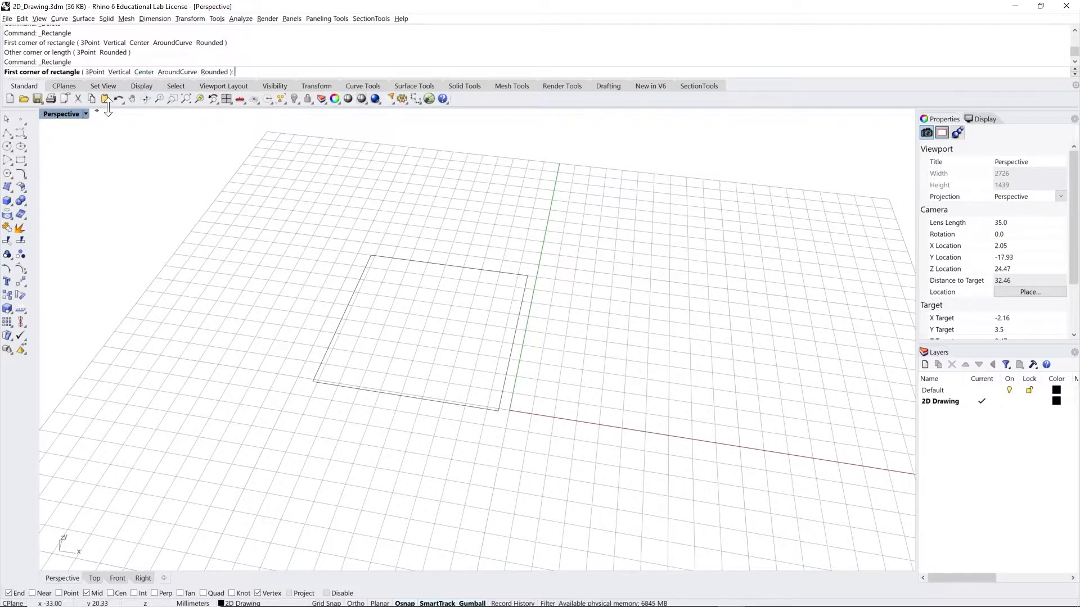
pyautogui.press('Return')
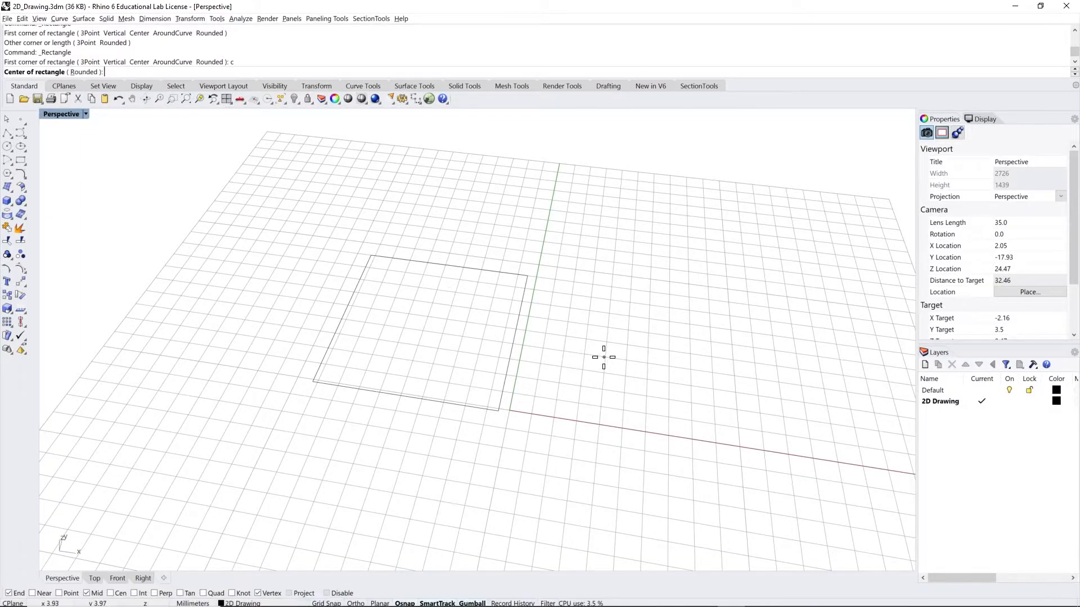
pyautogui.scroll(-5, 603, 357)
pyautogui.click(627, 351)
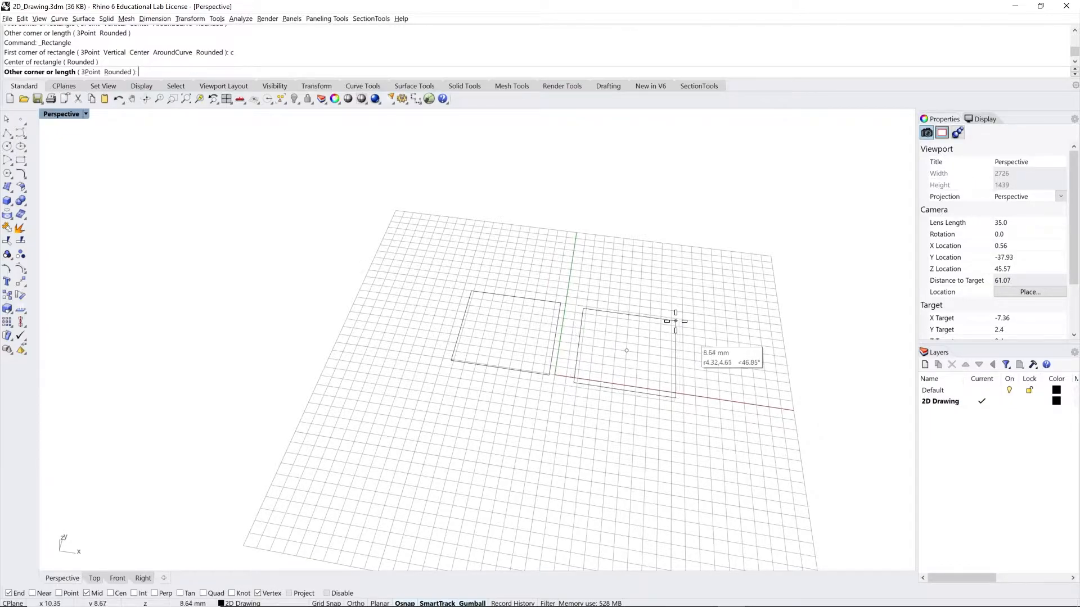
pyautogui.click(675, 321)
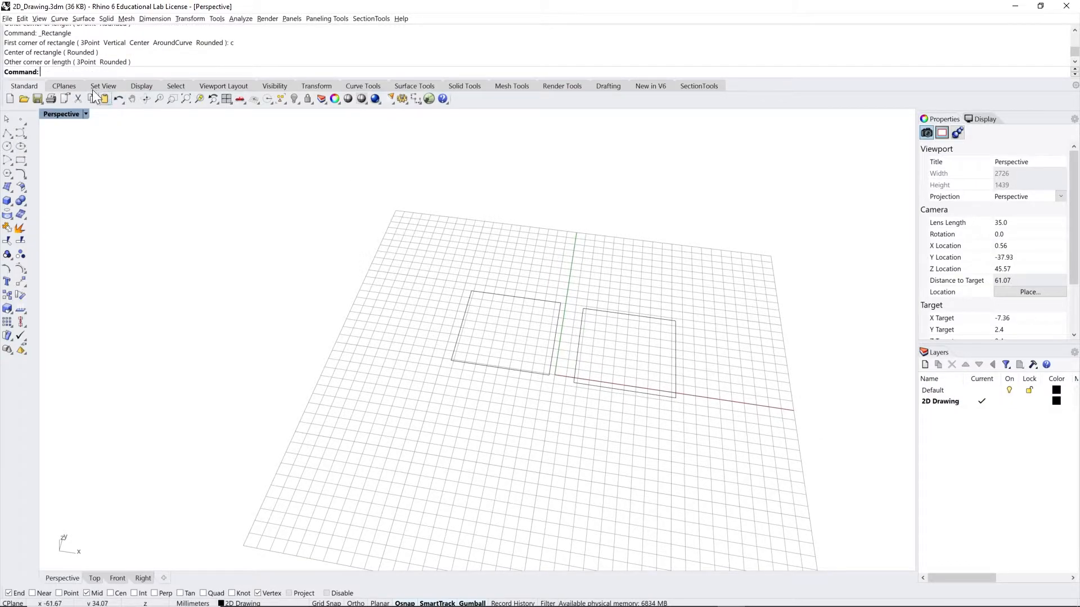
# Draw a rounded rectangle at the grid's positive X edge with a corner radius of 10 mm.
pyautogui.click(17, 158)
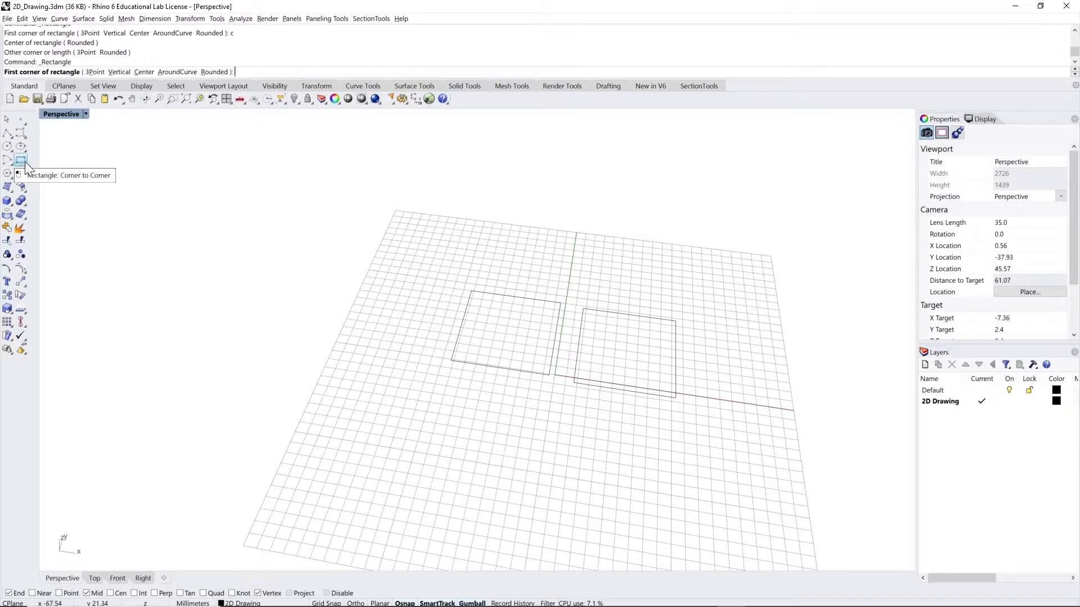
pyautogui.click(216, 71)
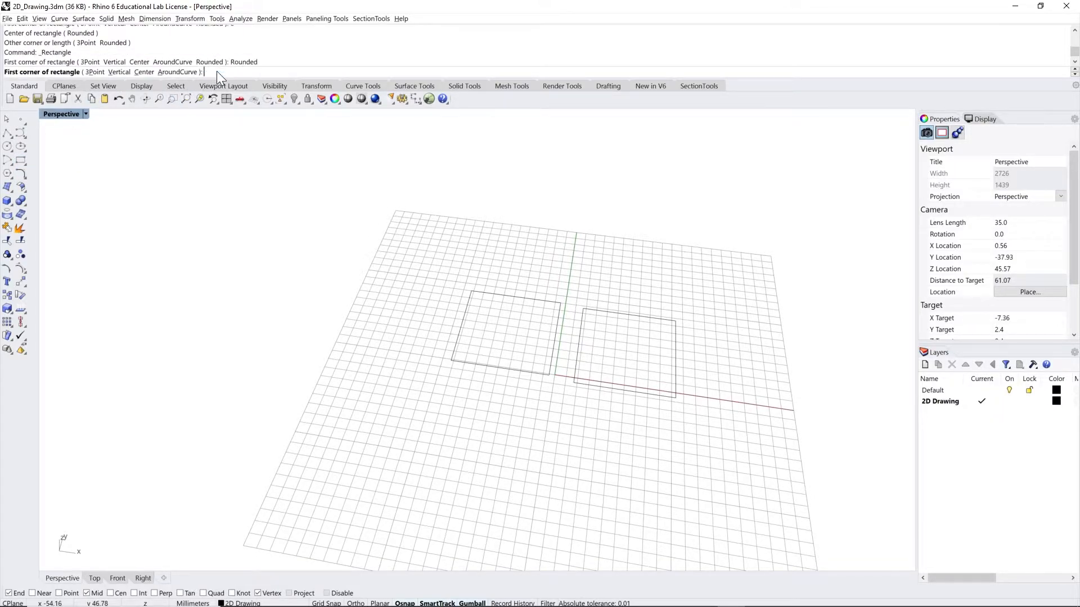
pyautogui.click(748, 367)
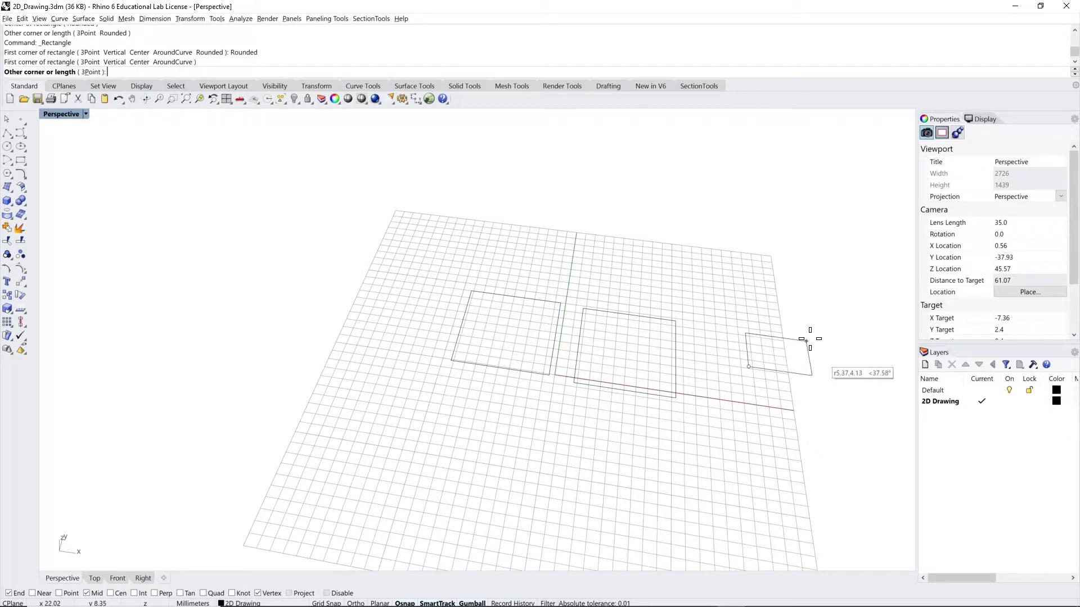
pyautogui.click(840, 318)
pyautogui.scroll(4, 839, 319)
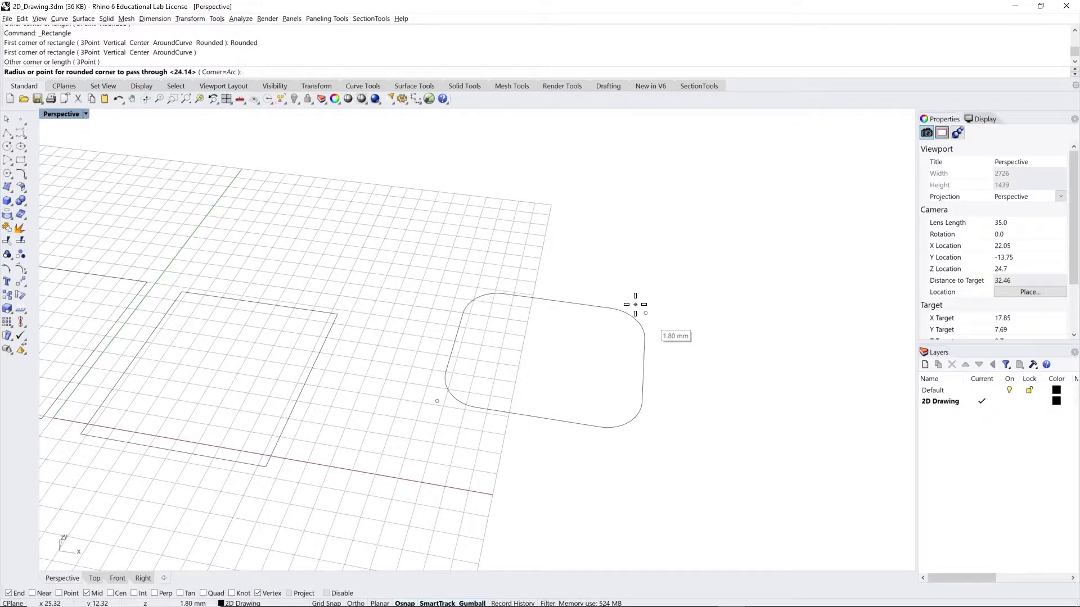
pyautogui.write('10')
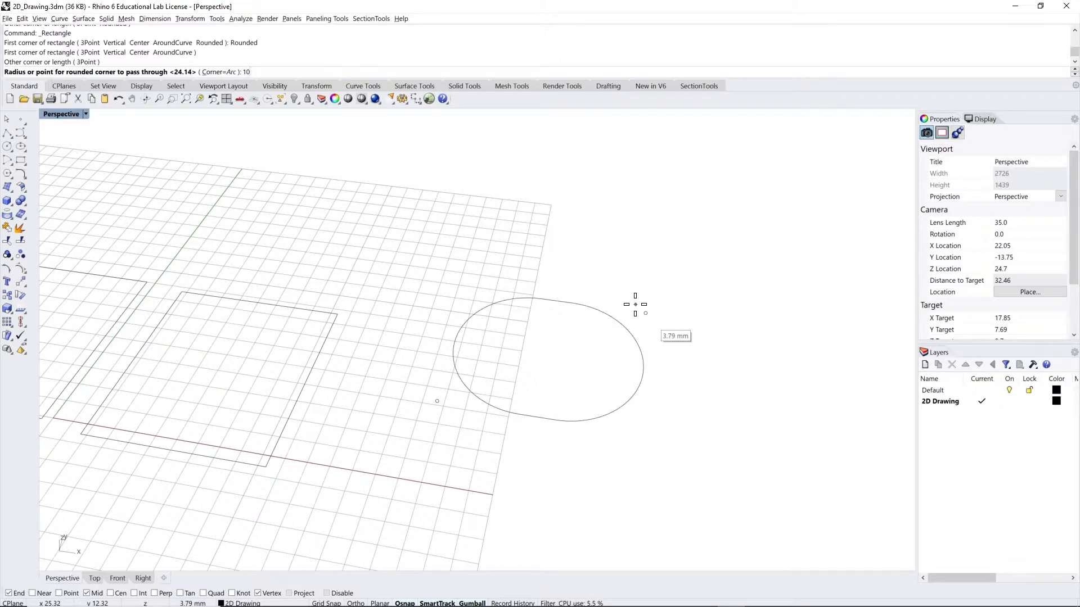
pyautogui.press('Return')
# Select all three rectangles and delete them.
pyautogui.scroll(-5, 638, 311)
pyautogui.moveTo(680, 435); pyautogui.dragTo(314, 288)
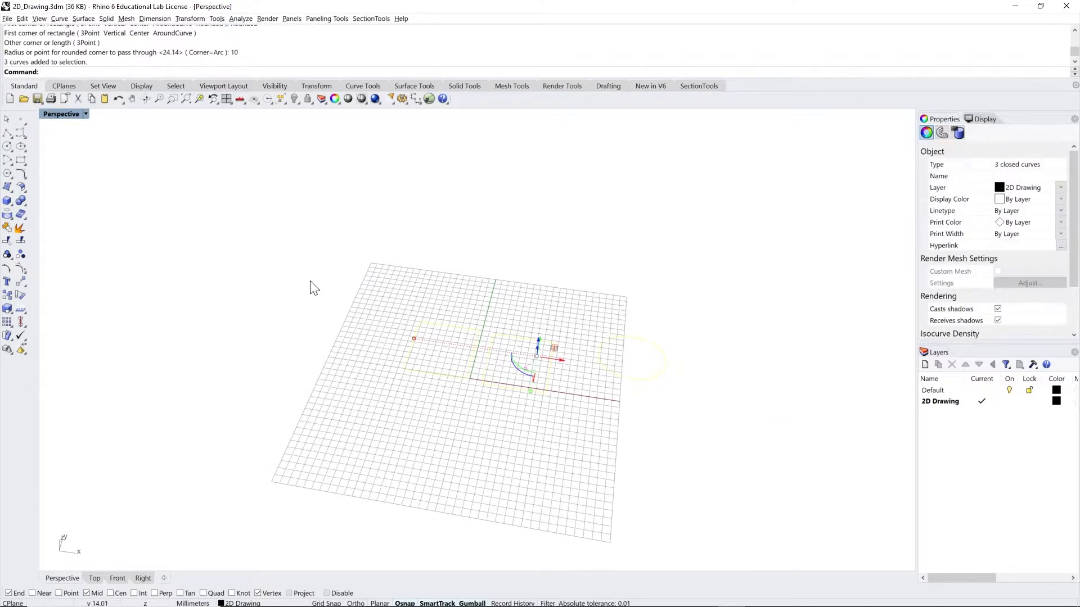
pyautogui.press('Delete')
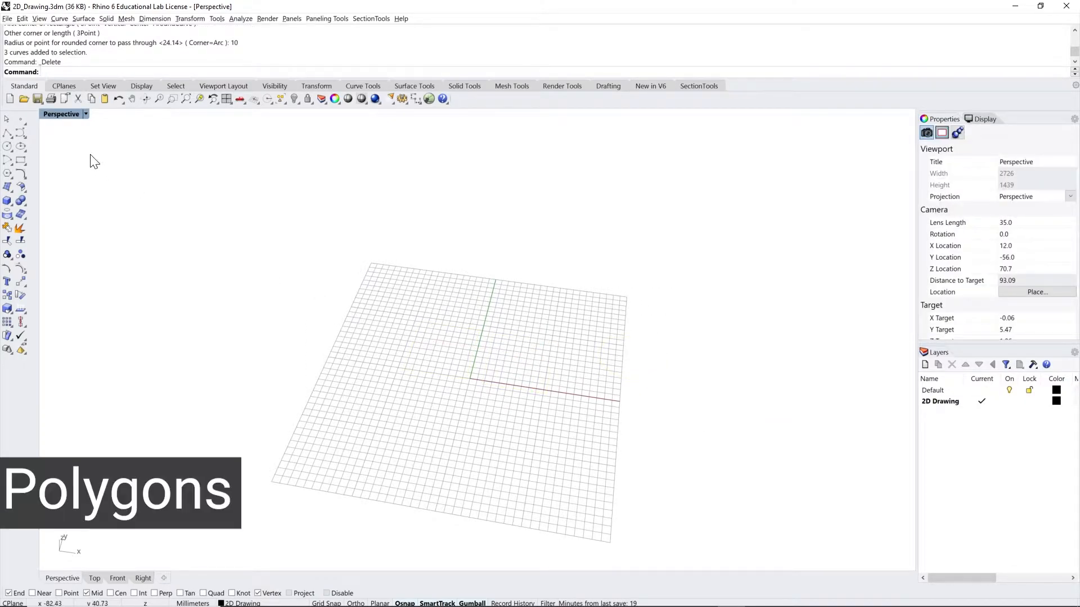
# Draw a six-sided inscribed polygon centered on the negative X side, with one corner aligned parallel to the X axis near the Y axis.
pyautogui.click(8, 176)
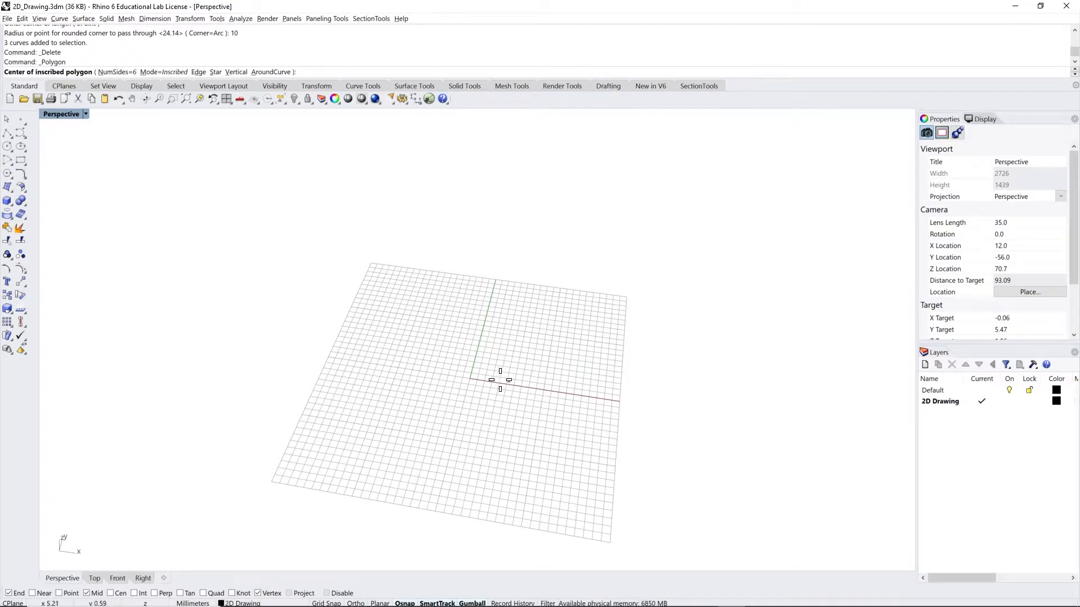
pyautogui.click(397, 356)
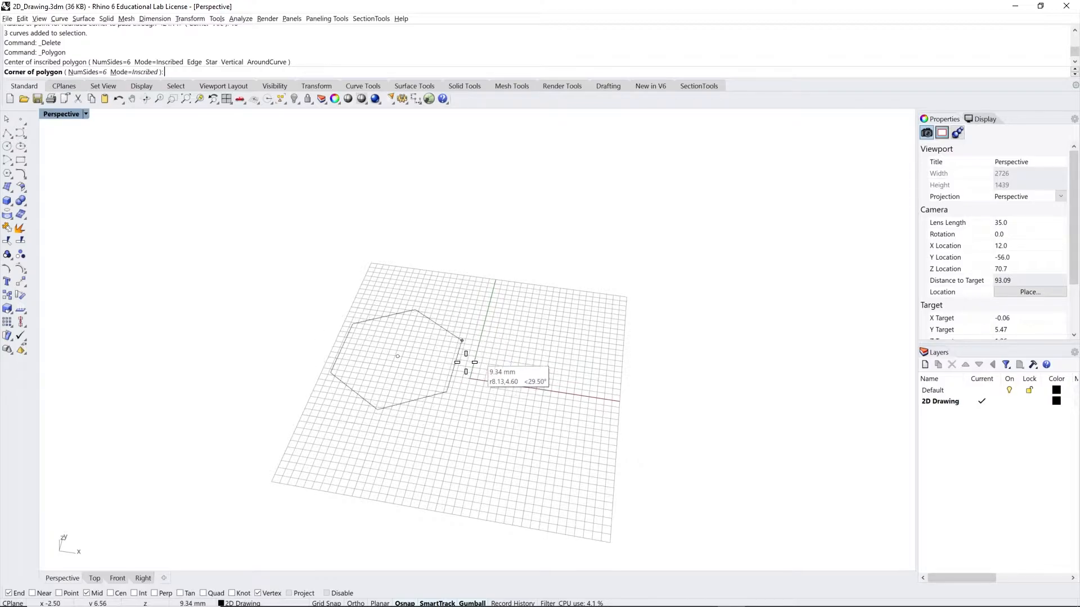
pyautogui.press('shift')
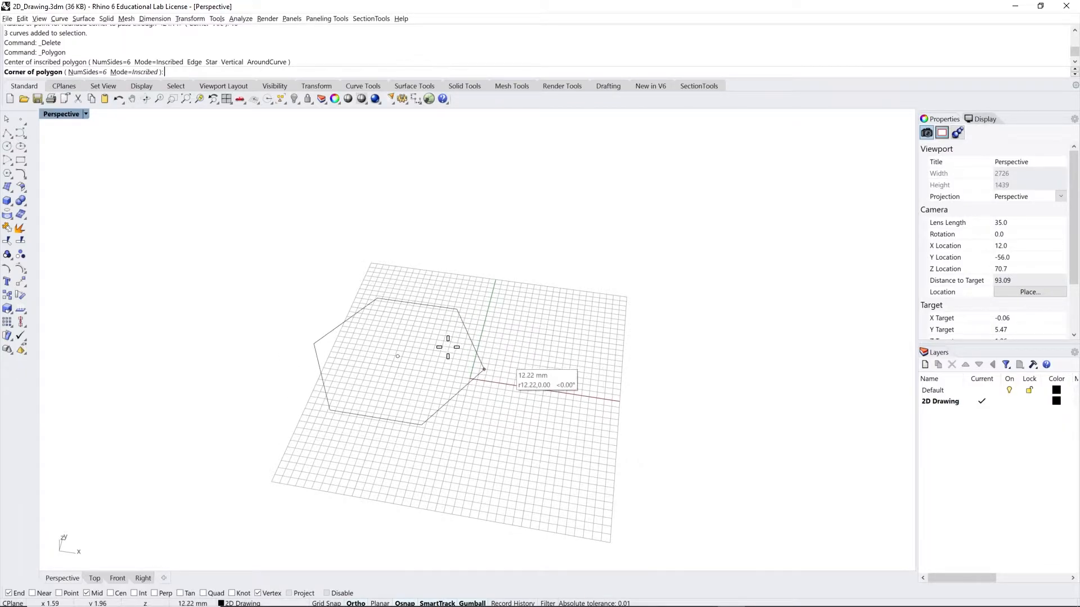
pyautogui.scroll(4, 442, 356)
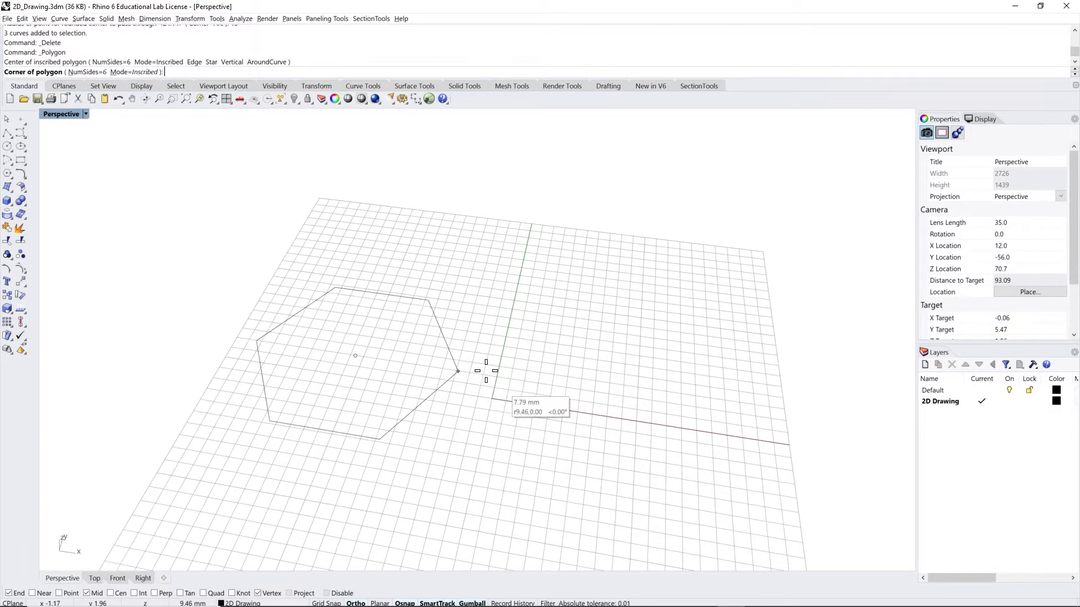
pyautogui.click(495, 375)
# Draw a second hexagon on the positive X side, trying Circumscribed mode, then finishing as Inscribed with a radius of about 10 mm.
pyautogui.scroll(-3, 495, 381)
pyautogui.press('Return')
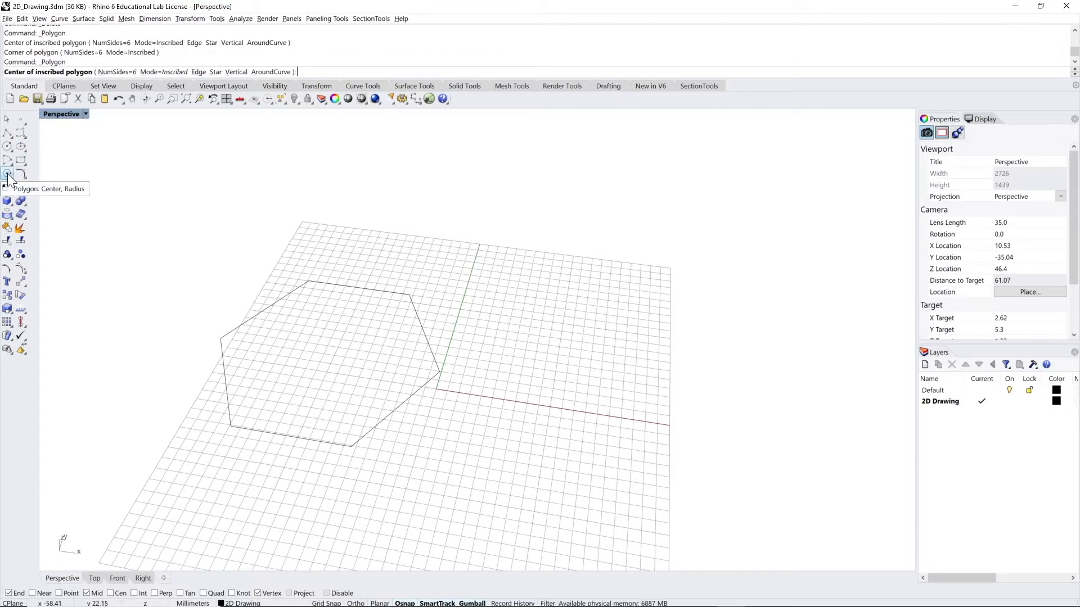
pyautogui.click(165, 73)
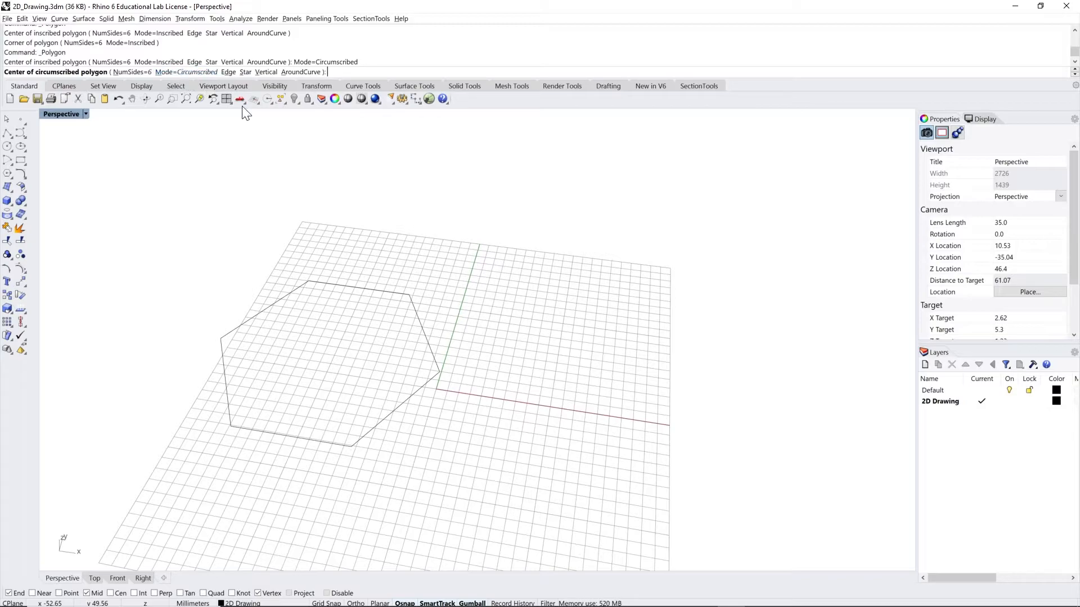
pyautogui.click(600, 402)
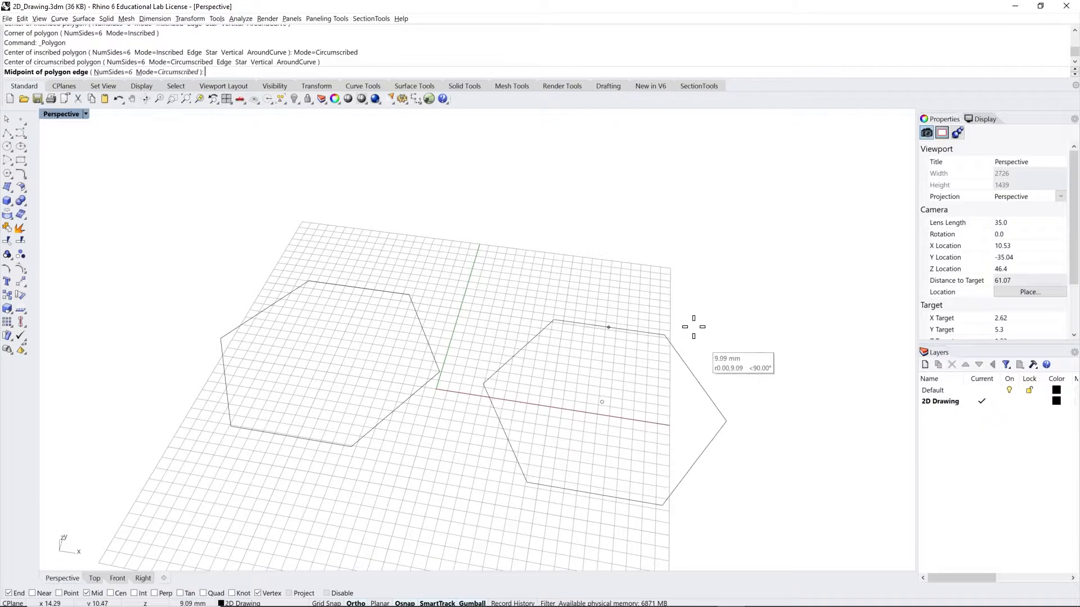
pyautogui.click(178, 78)
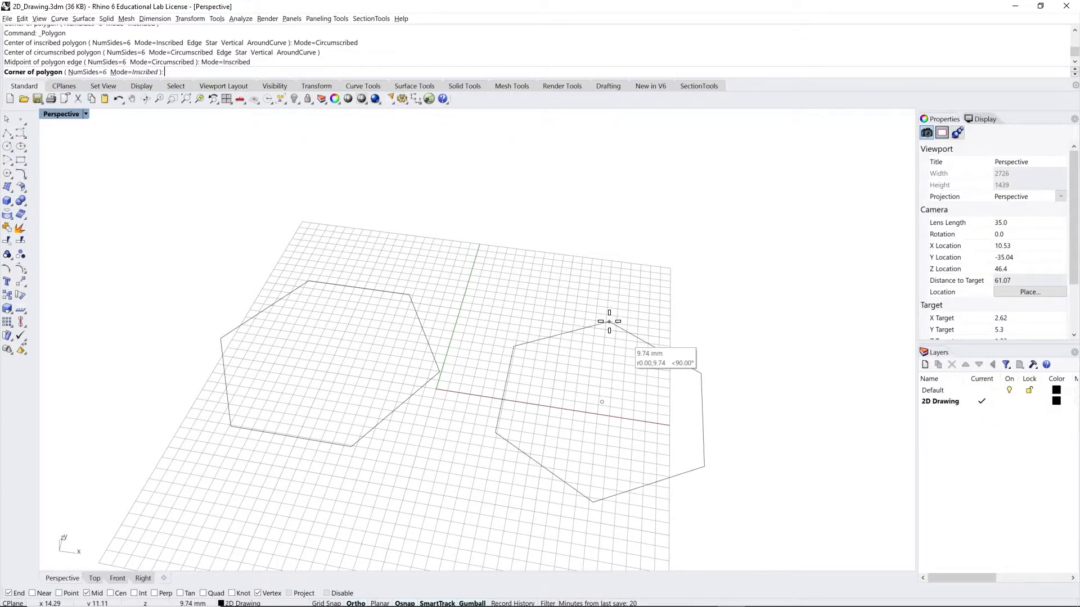
pyautogui.click(610, 318)
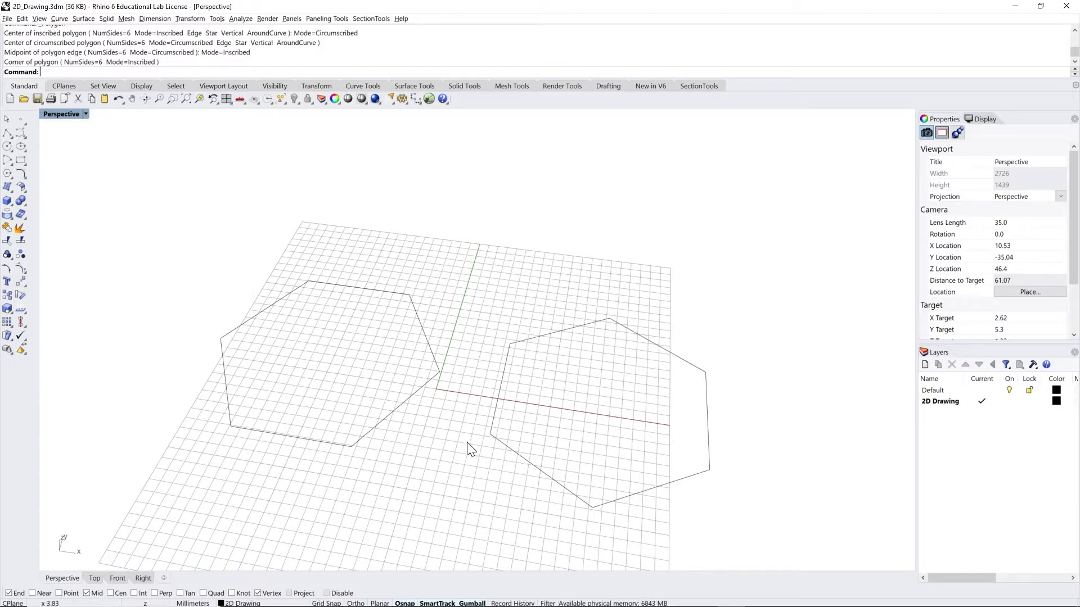
# Select both hexagons and delete them.
pyautogui.scroll(-5, 472, 410)
pyautogui.hotkey('ctrl', 'a')
pyautogui.press('Delete')
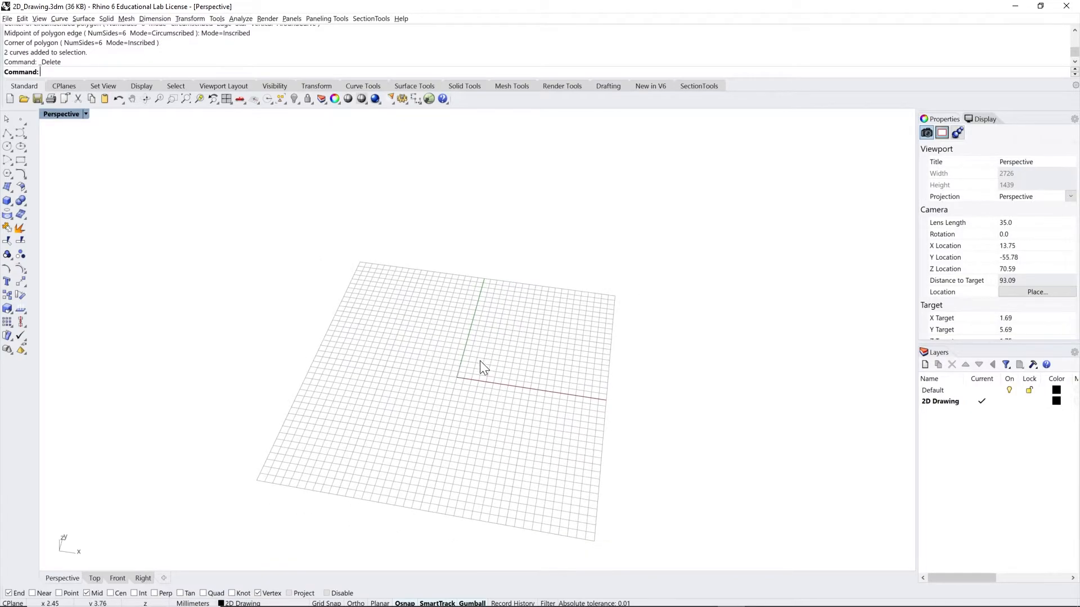
# Draw an arc from a center on the negative X side, about 16 mm in radius, starting parallel to the X axis.
pyautogui.click(9, 158)
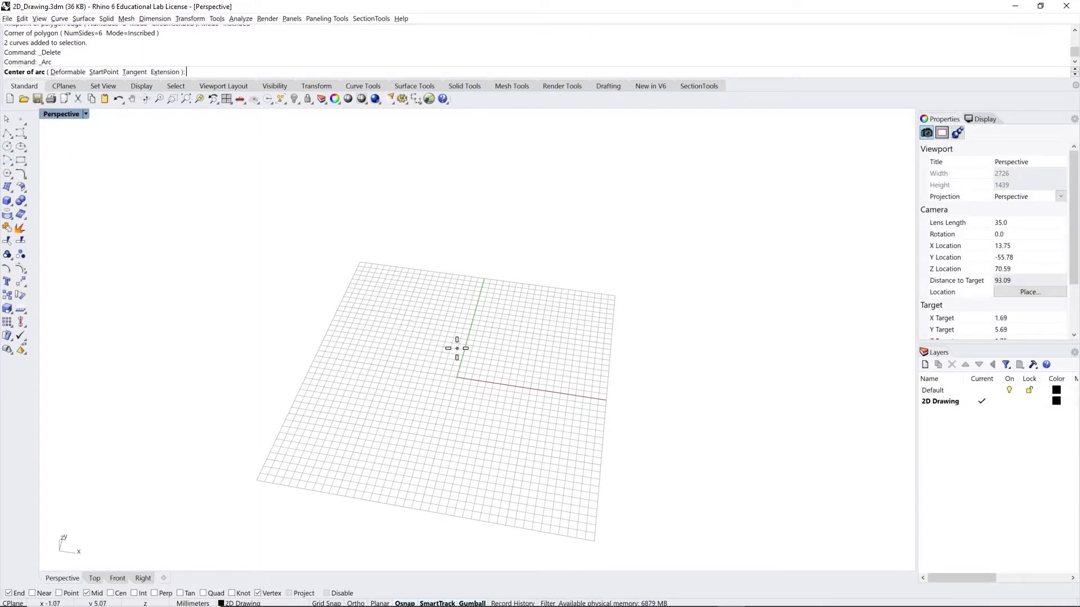
pyautogui.click(384, 355)
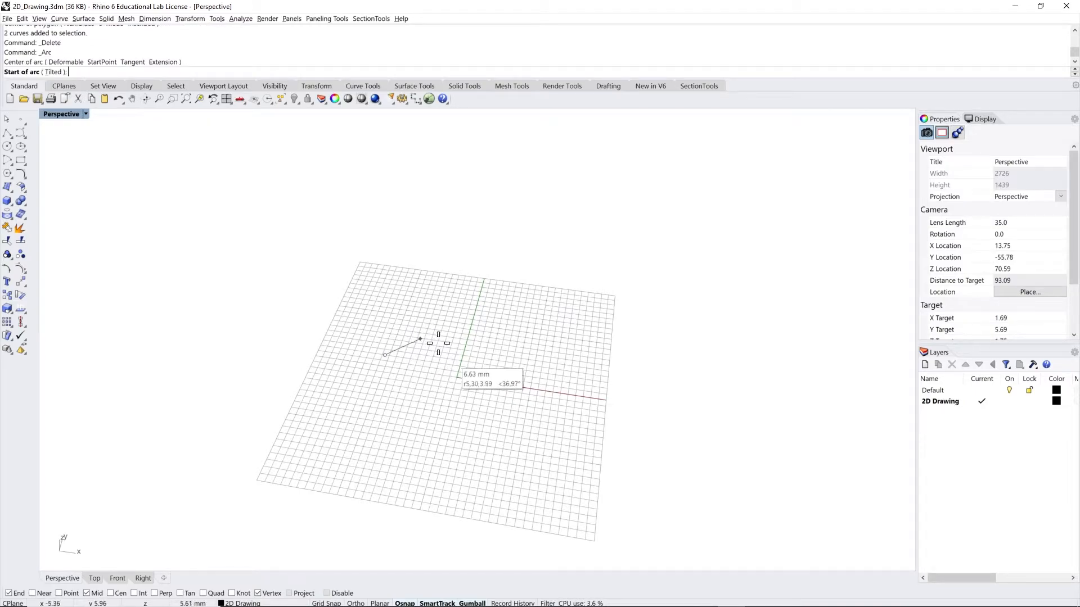
pyautogui.press('shift')
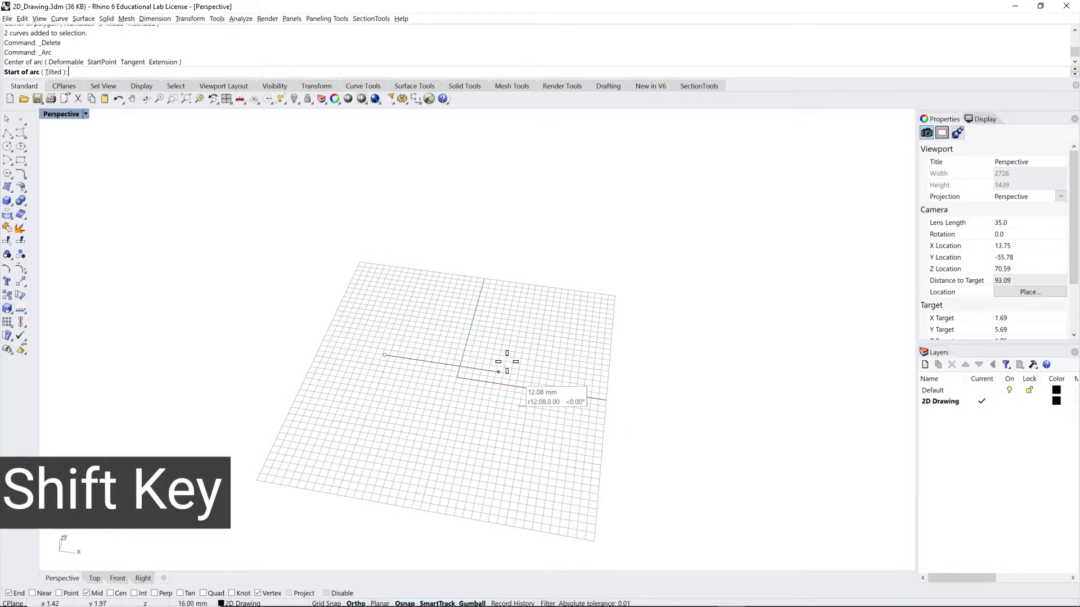
pyautogui.click(535, 375)
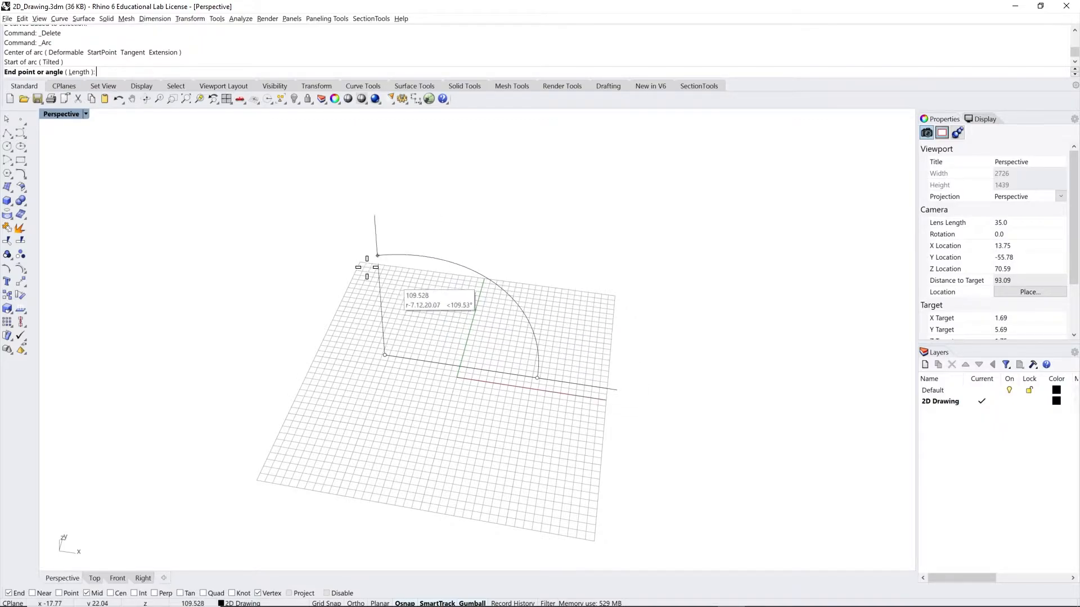
# Delete the arc and draw a new one across the Y axis by its start, end and a point on the arc.
pyautogui.moveTo(575, 252); pyautogui.dragTo(417, 321)
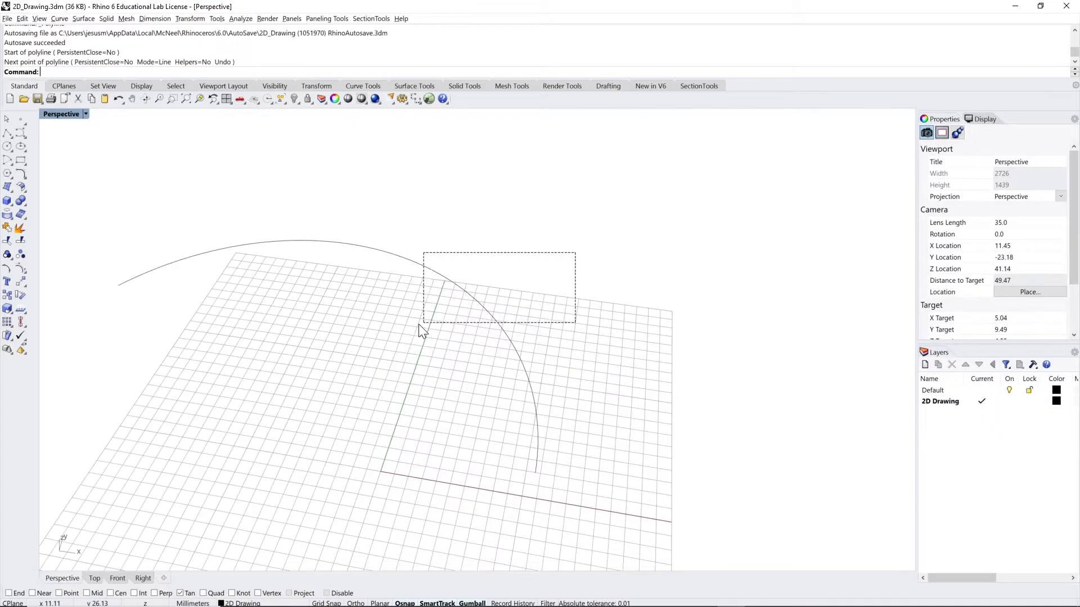
pyautogui.press('Delete')
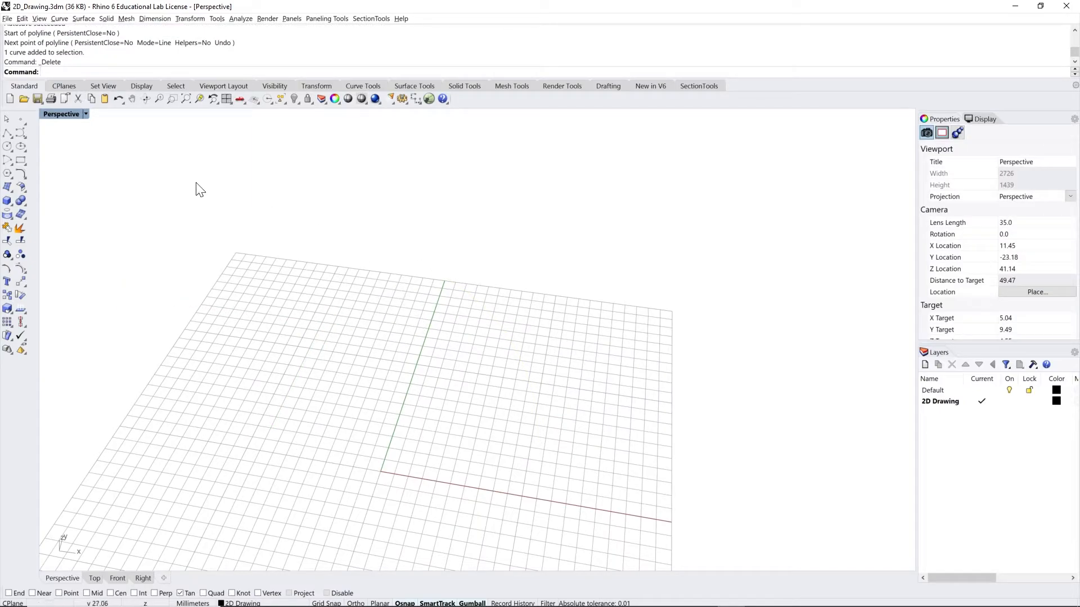
pyautogui.click(12, 166)
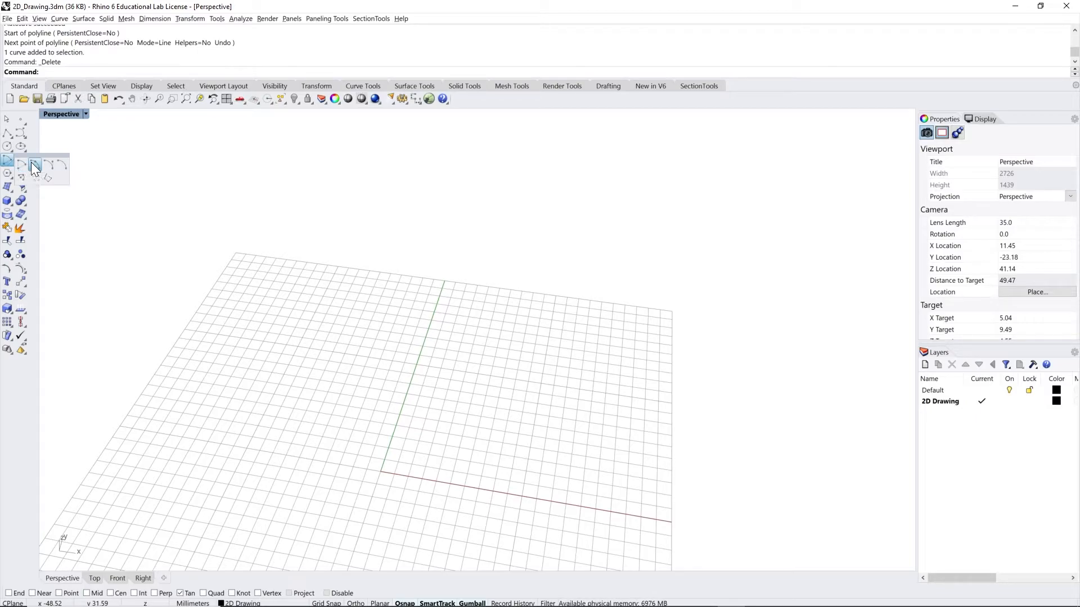
pyautogui.click(34, 166)
pyautogui.click(251, 364)
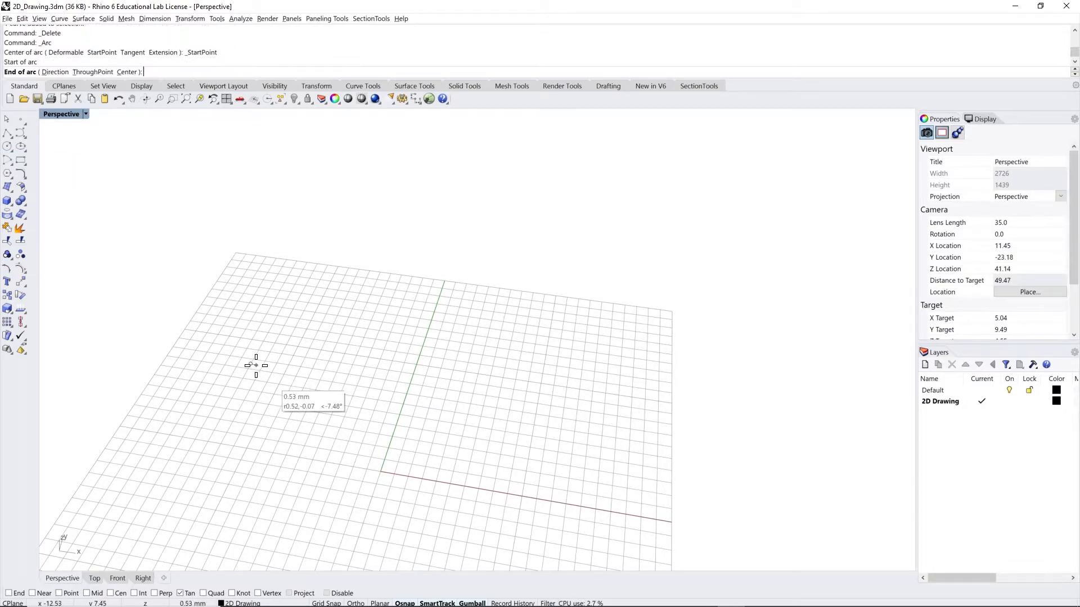
pyautogui.click(515, 446)
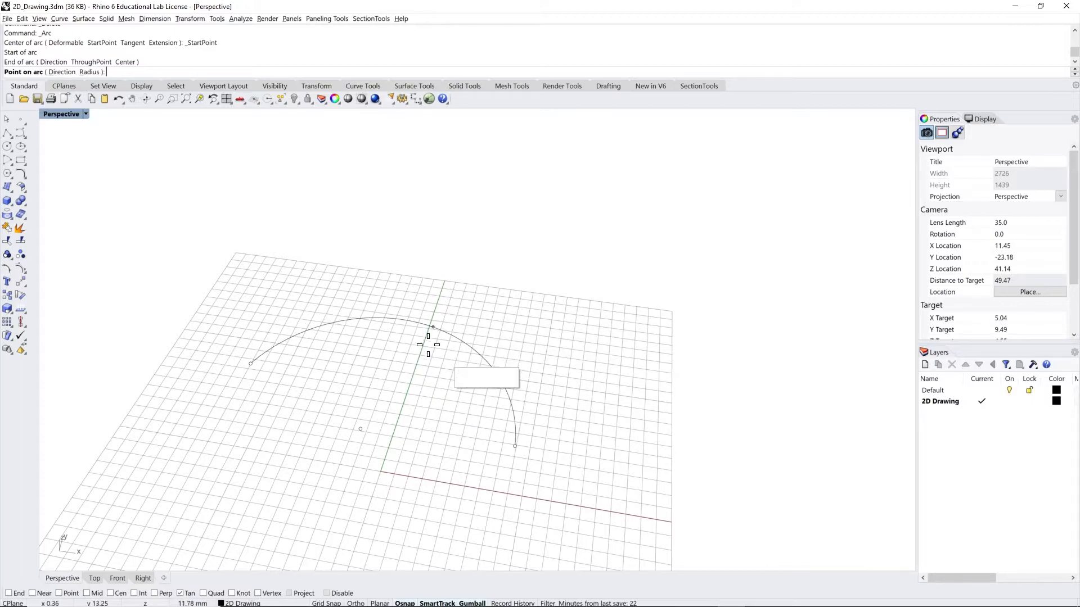
pyautogui.click(444, 339)
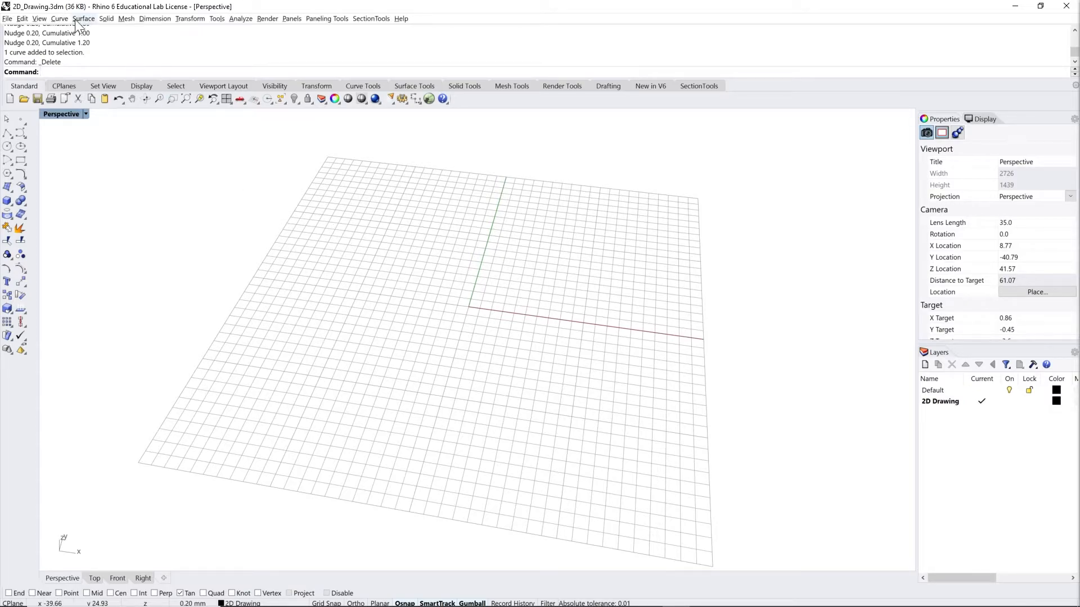
# Start a Handle Curve on the negative X side and place its first two curve points with their handles.
pyautogui.click(59, 19)
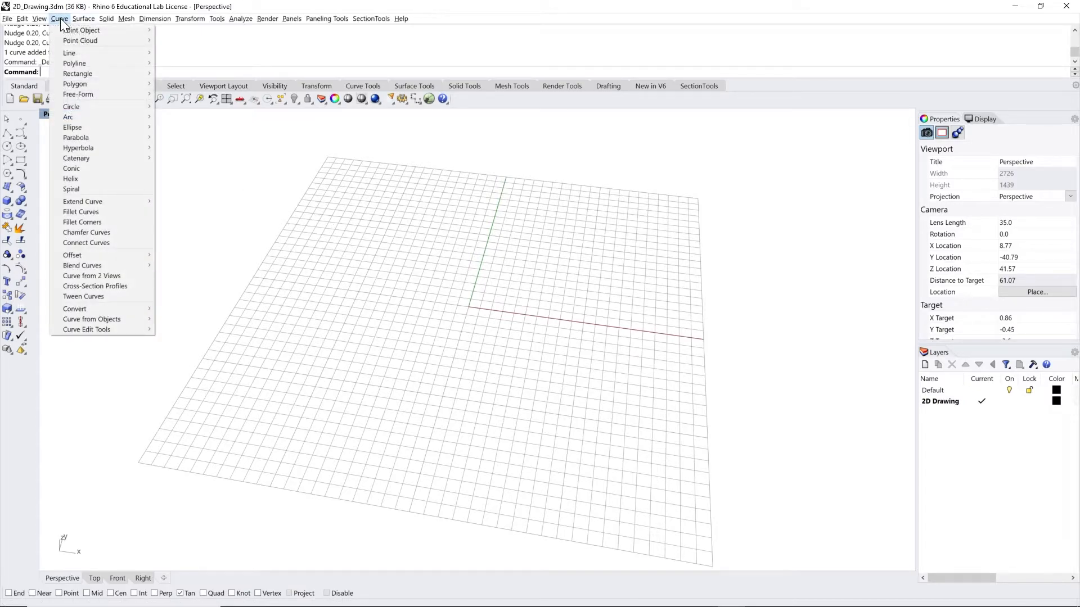
pyautogui.moveTo(82, 96)
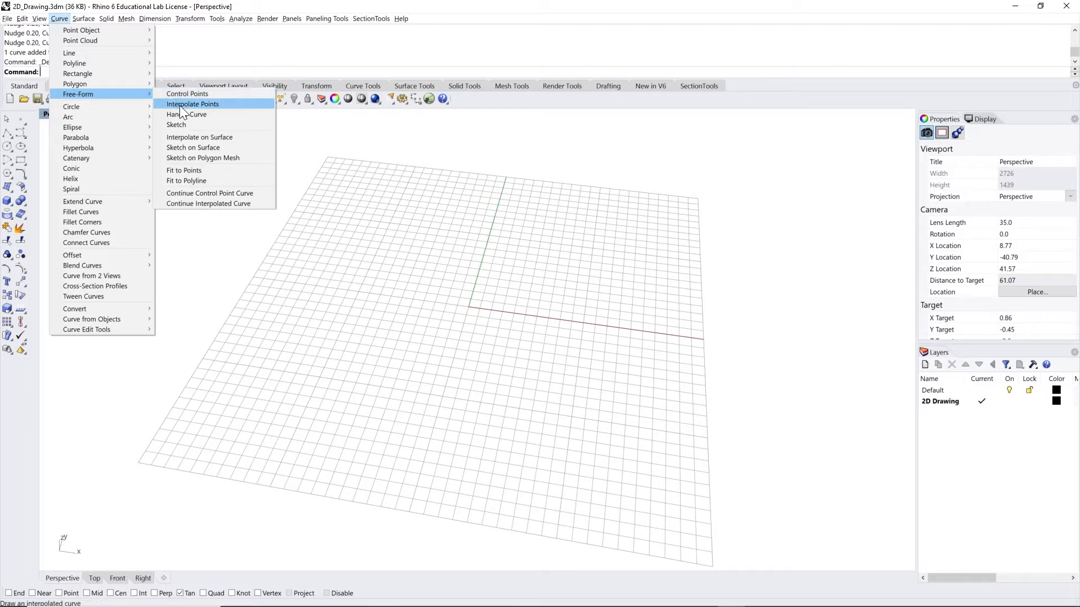
pyautogui.click(208, 115)
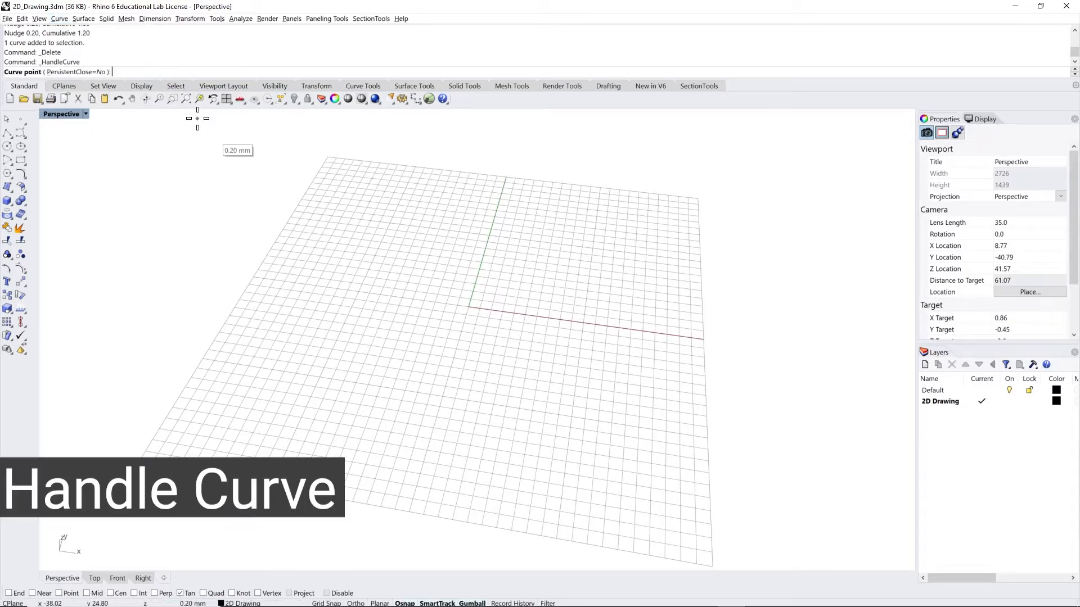
pyautogui.click(338, 303)
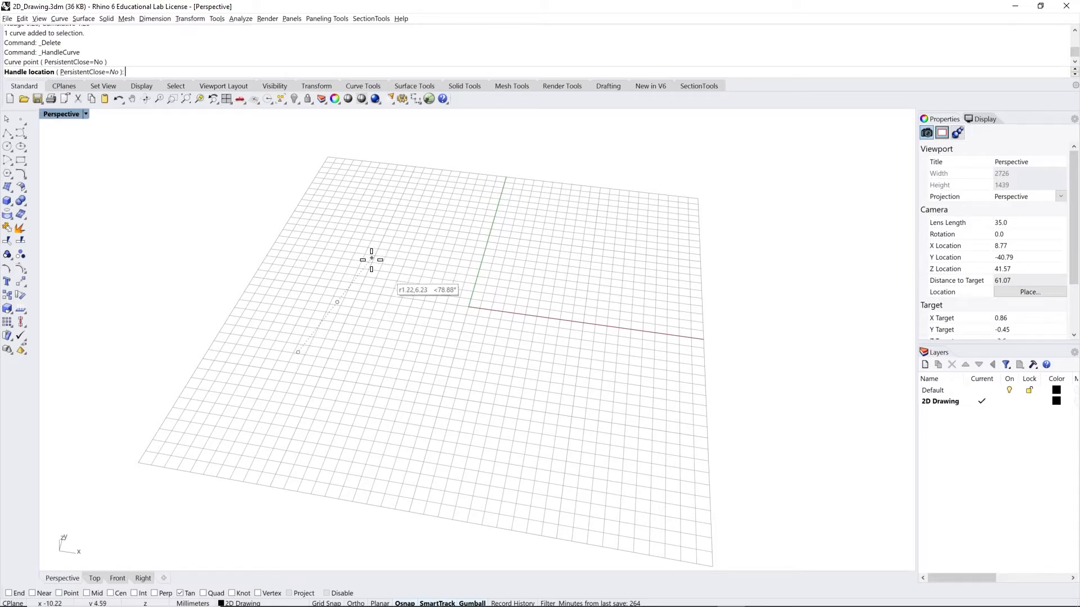
pyautogui.click(370, 261)
pyautogui.click(427, 255)
pyautogui.click(473, 294)
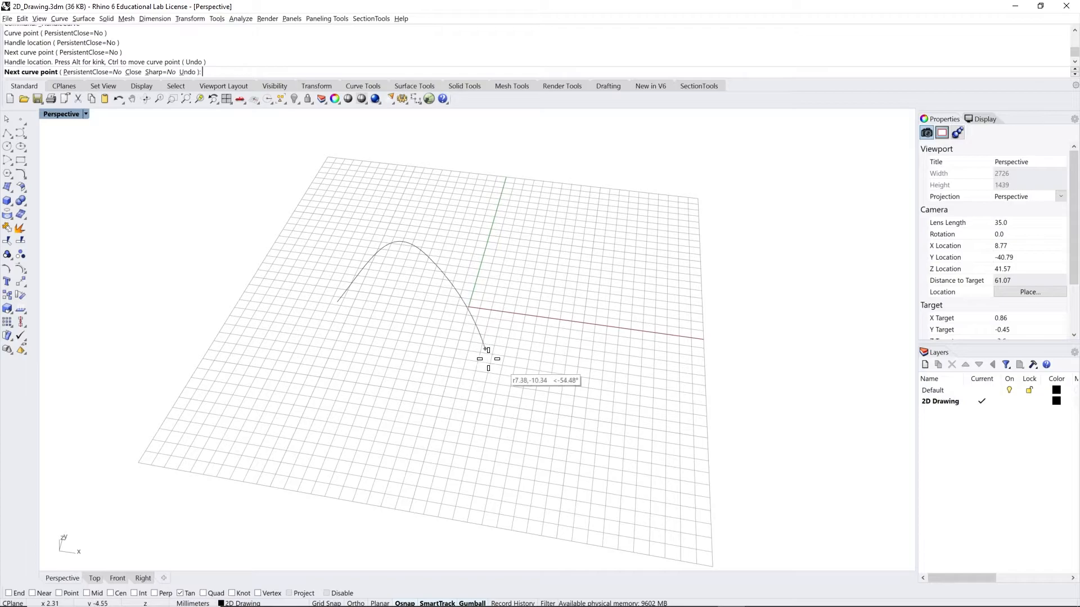
# Extend the handle curve around below the X axis and back toward its start with three more curve points, shaping the first two with handles.
pyautogui.click(489, 382)
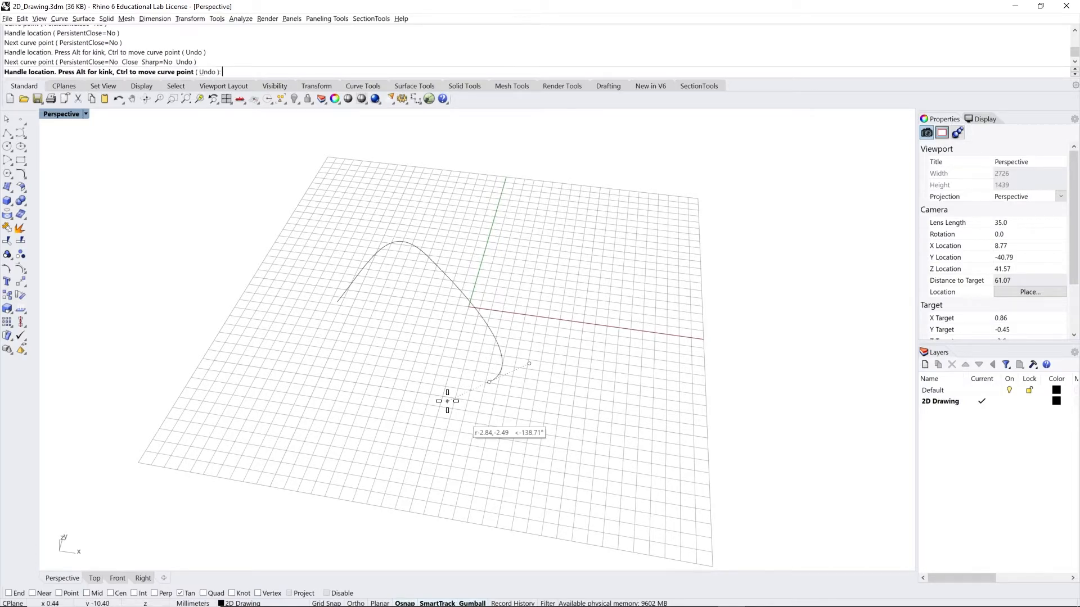
pyautogui.click(421, 411)
pyautogui.click(346, 398)
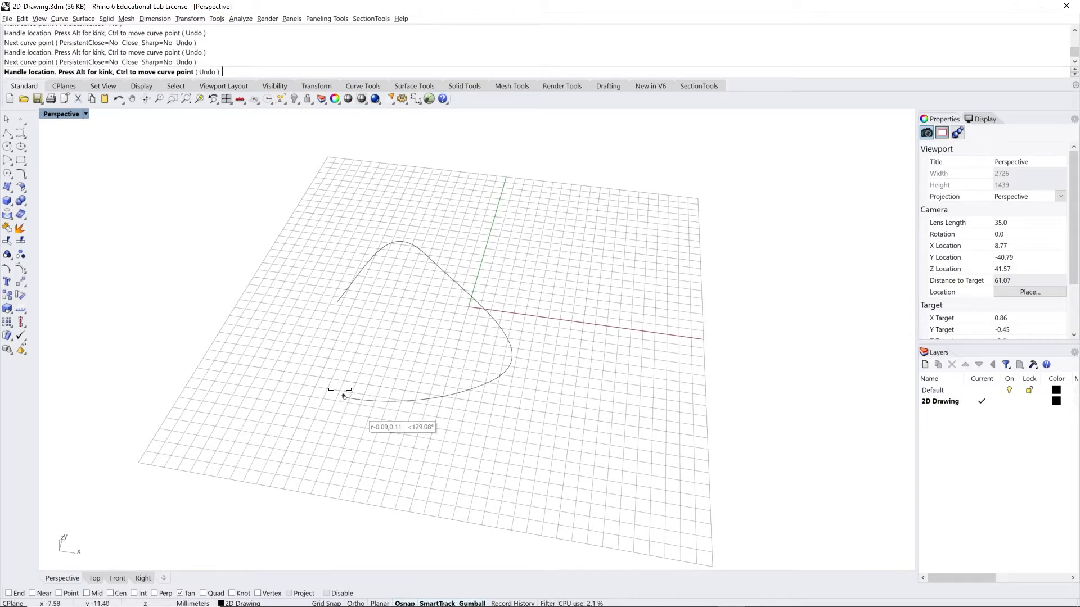
pyautogui.click(315, 359)
pyautogui.click(310, 336)
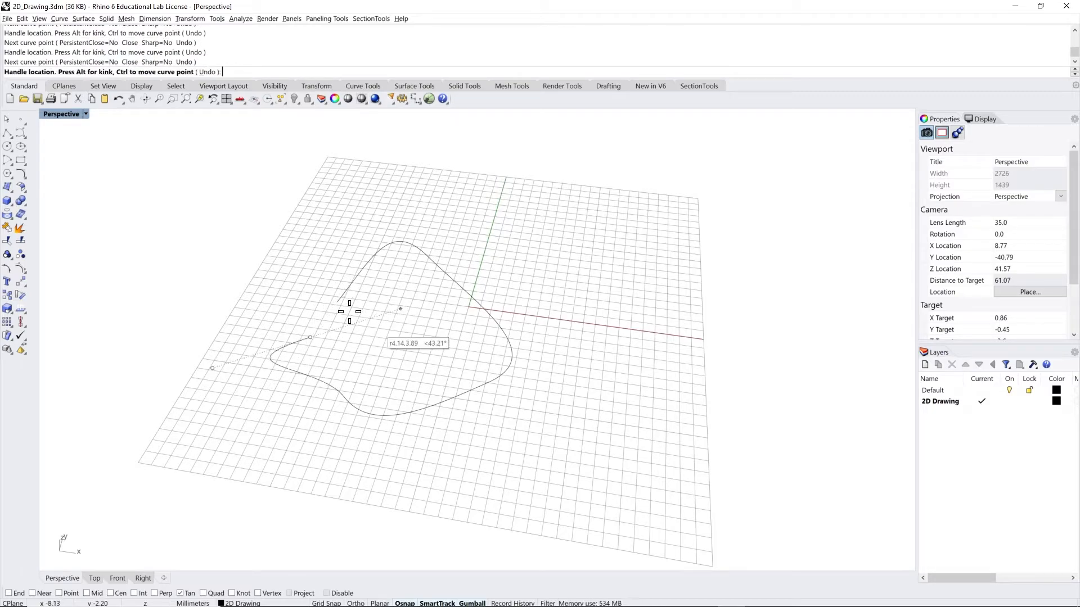
# Turn on the End object snap, set the current point's handle and close the handle curve at its starting point.
pyautogui.click(9, 593)
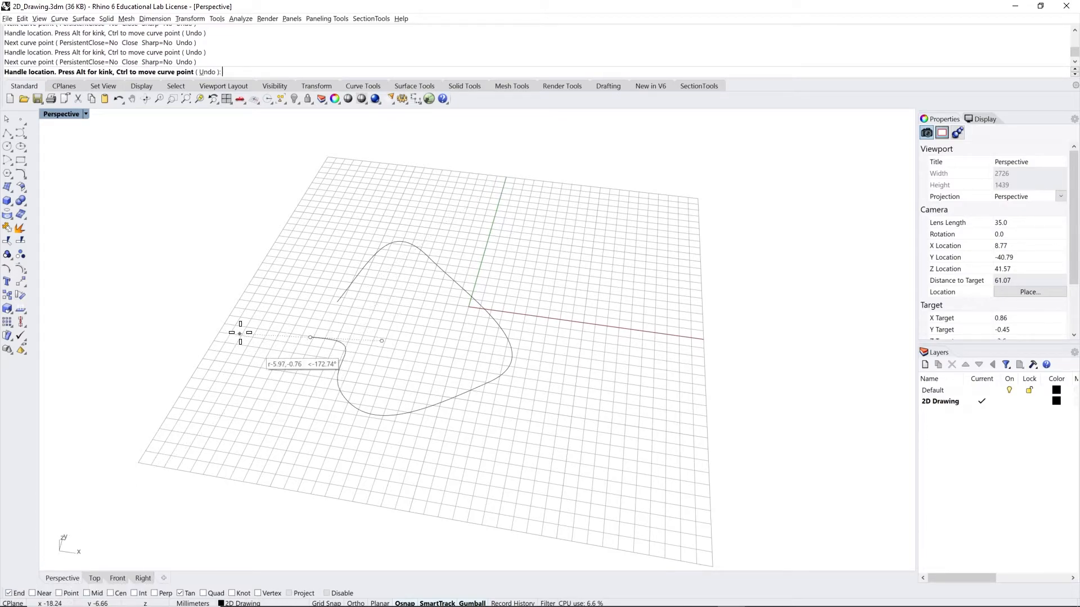
pyautogui.click(333, 304)
pyautogui.click(336, 302)
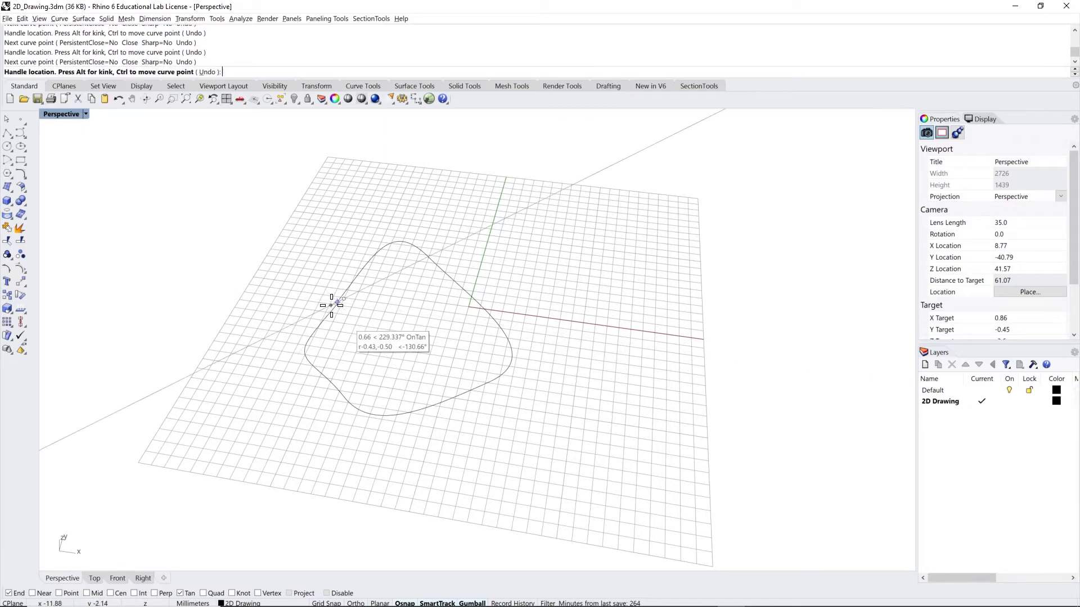
pyautogui.click(357, 314)
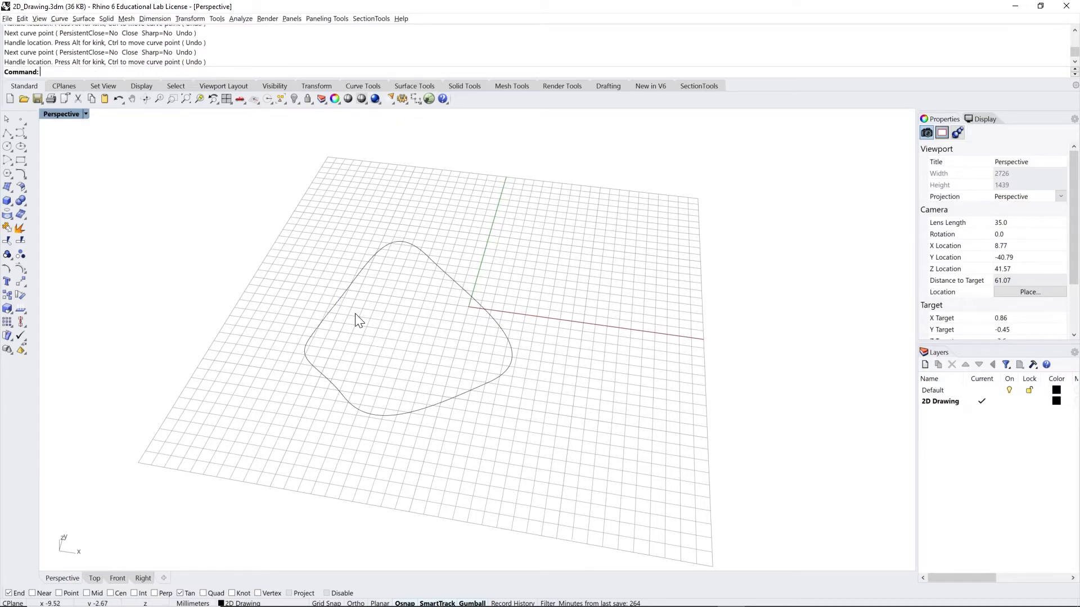
# Start an Interpolate Points curve at the positive X edge of the grid and place its first three points.
pyautogui.scroll(-3, 481, 325)
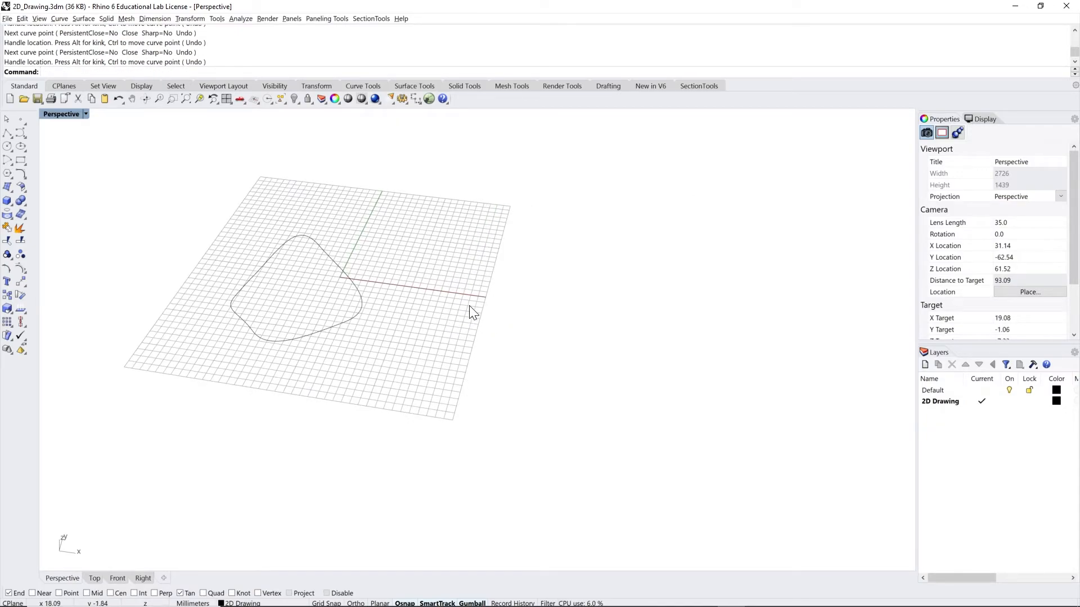
pyautogui.click(65, 23)
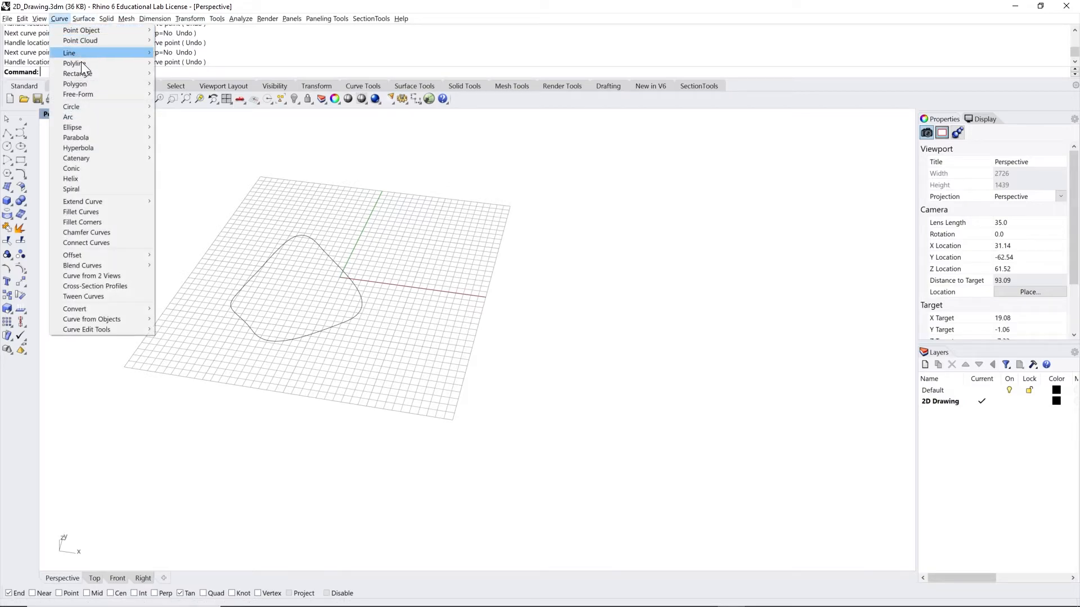
pyautogui.click(65, 20)
pyautogui.click(64, 22)
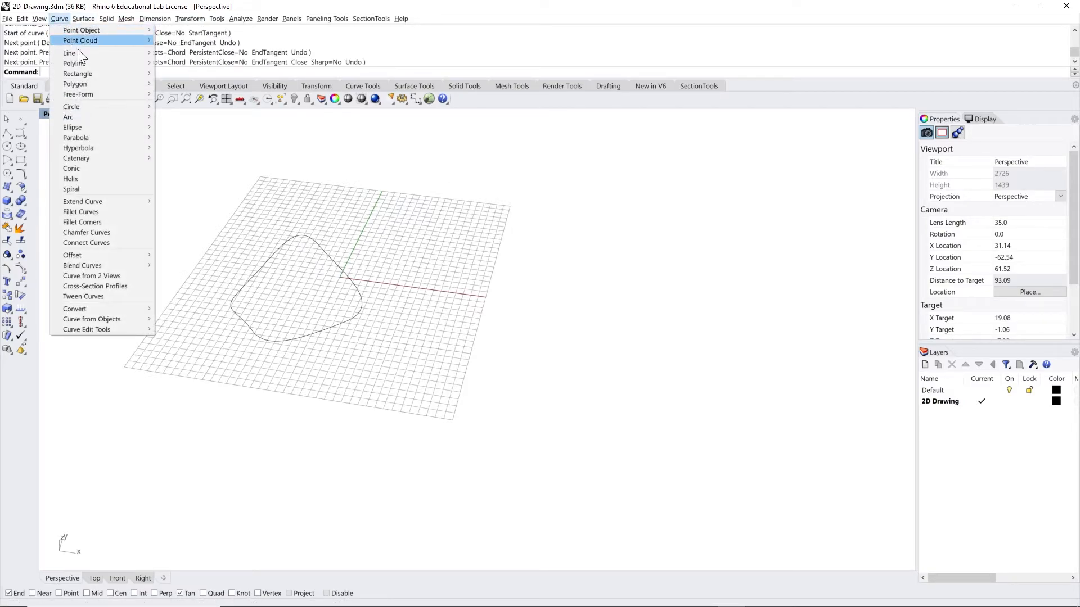
pyautogui.moveTo(96, 96)
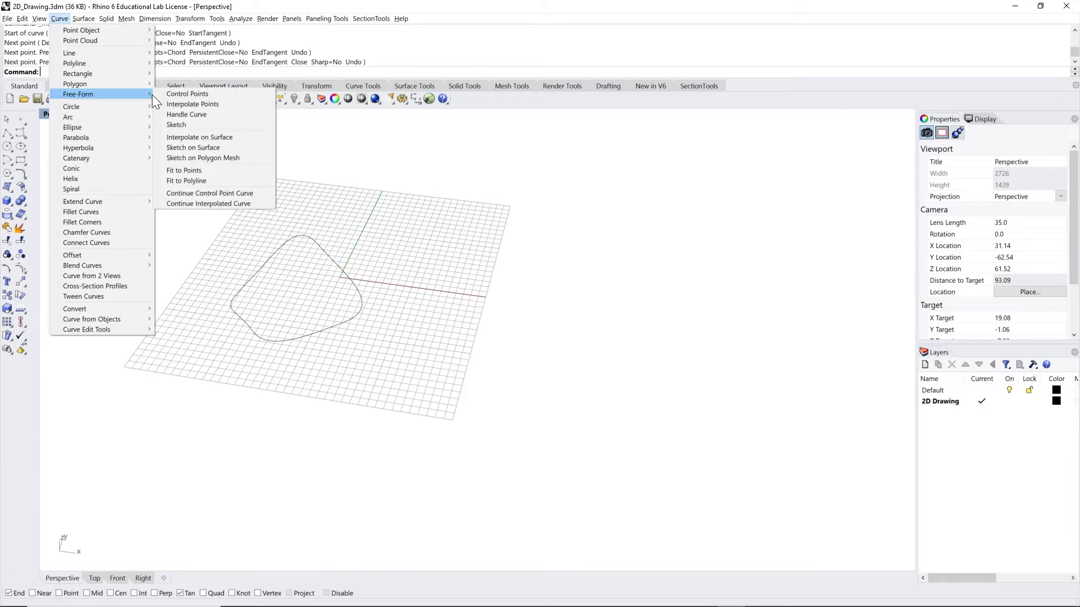
pyautogui.click(177, 105)
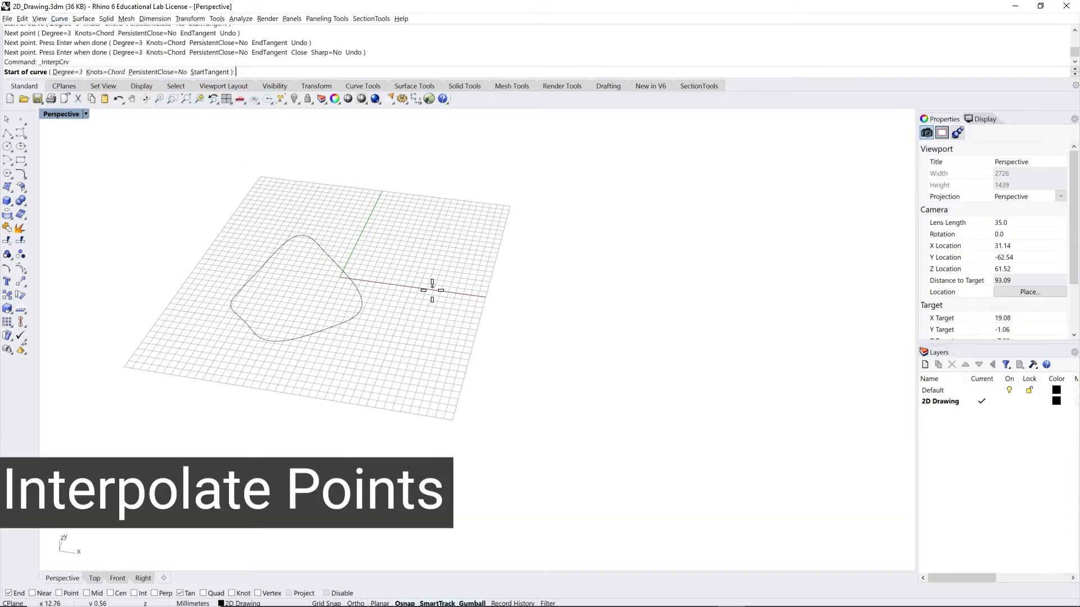
pyautogui.click(458, 320)
pyautogui.click(482, 277)
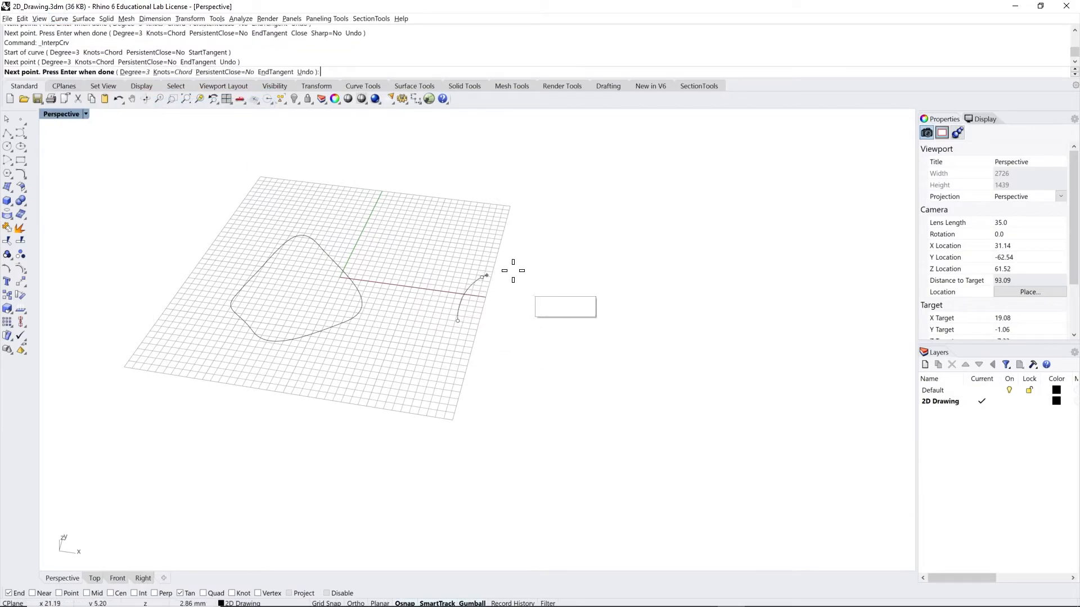
pyautogui.click(548, 262)
# Continue the interpolated curve around outside the grid and close it at its starting point.
pyautogui.click(622, 305)
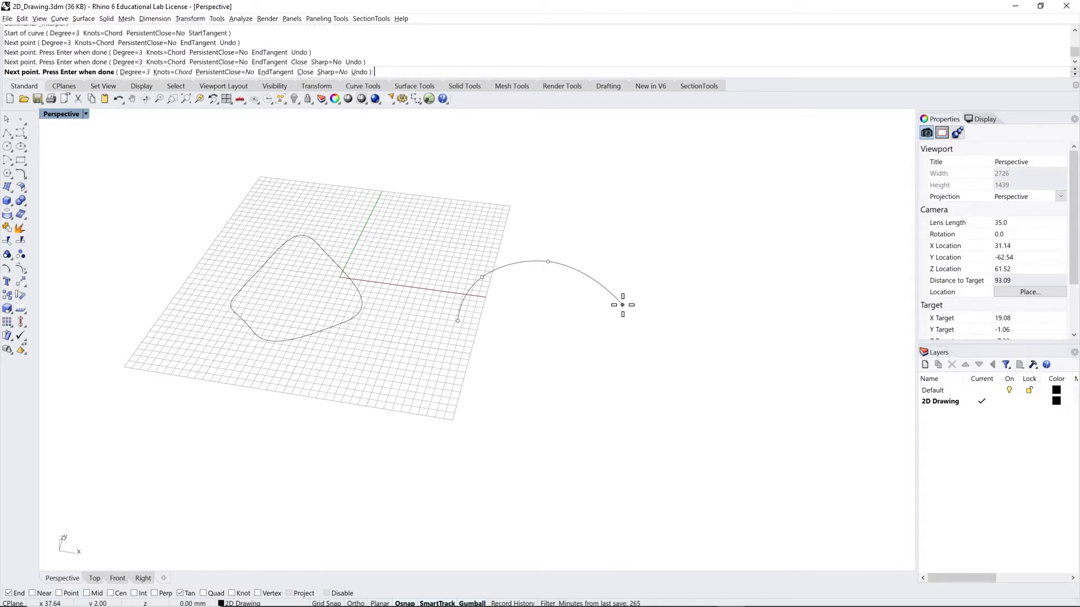
pyautogui.click(618, 376)
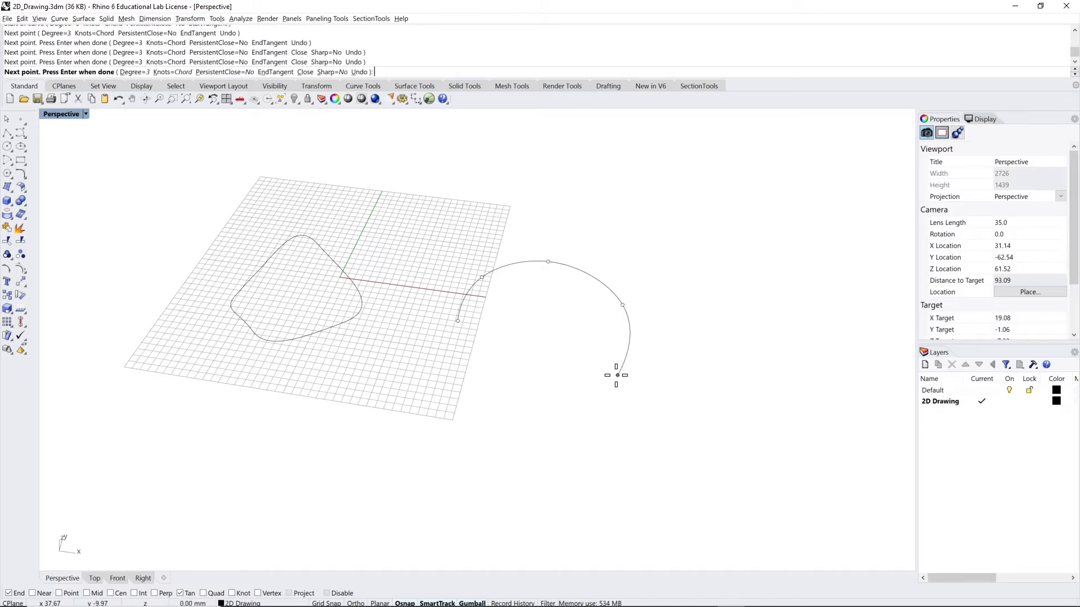
pyautogui.click(524, 383)
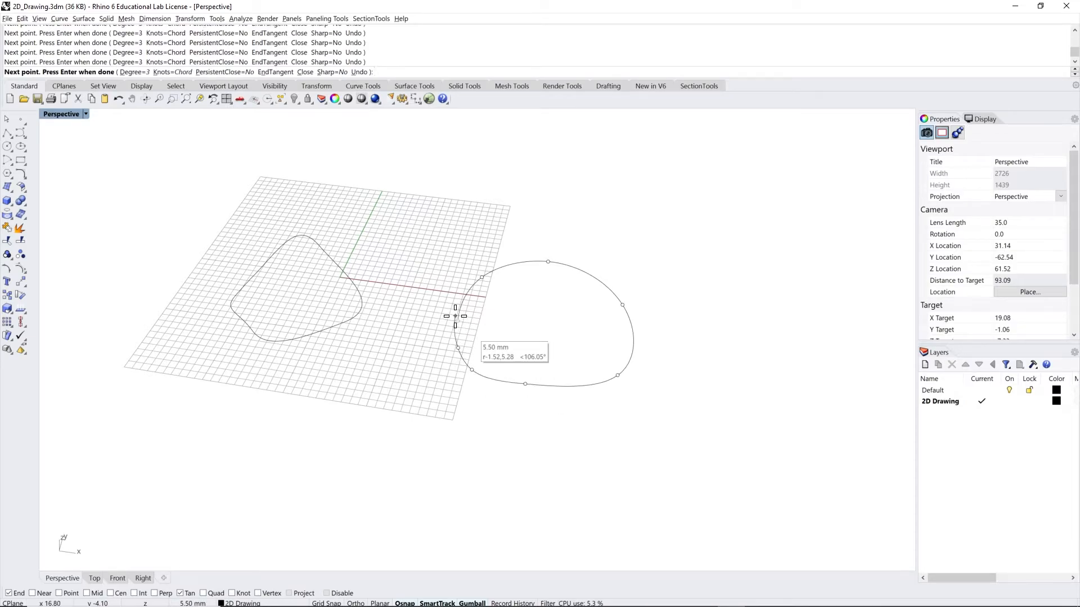
pyautogui.click(458, 320)
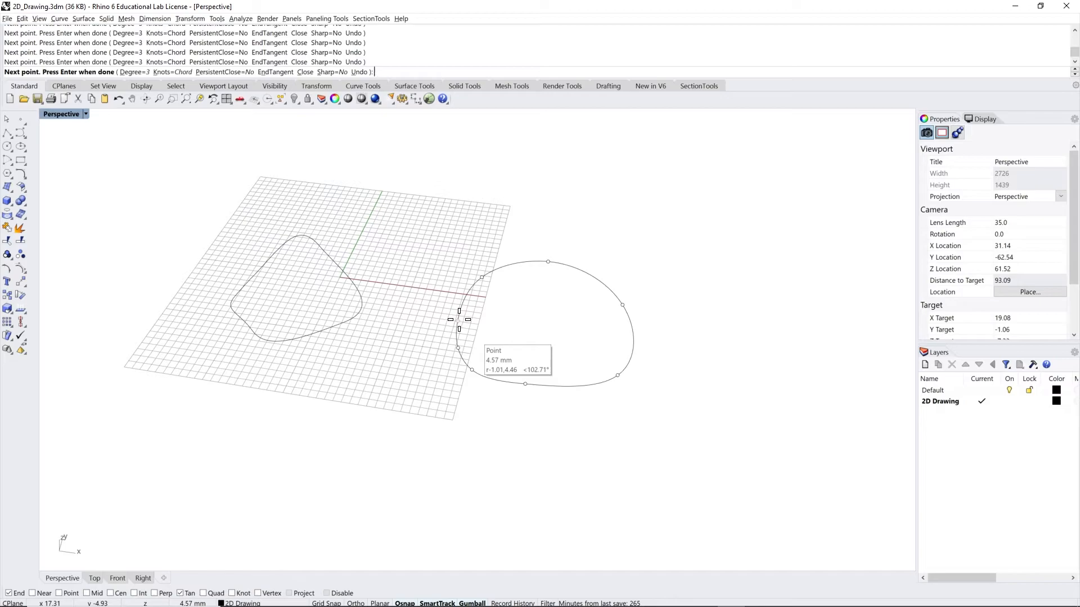
pyautogui.click(459, 320)
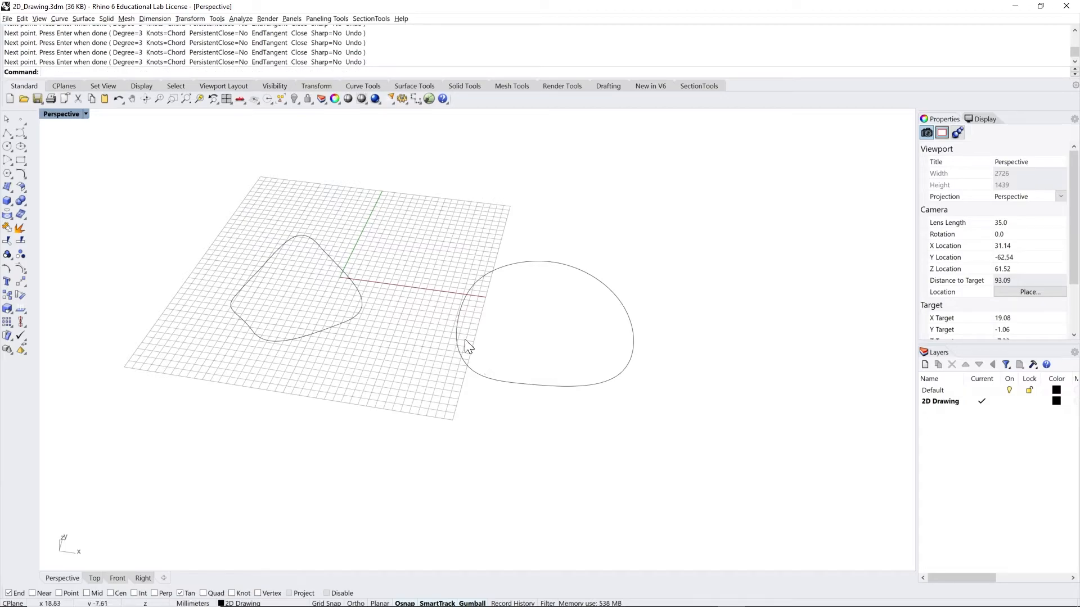
# Sketch a freehand zigzag curve beyond the closed interpolated curve on the positive X side.
pyautogui.scroll(-4, 454, 326)
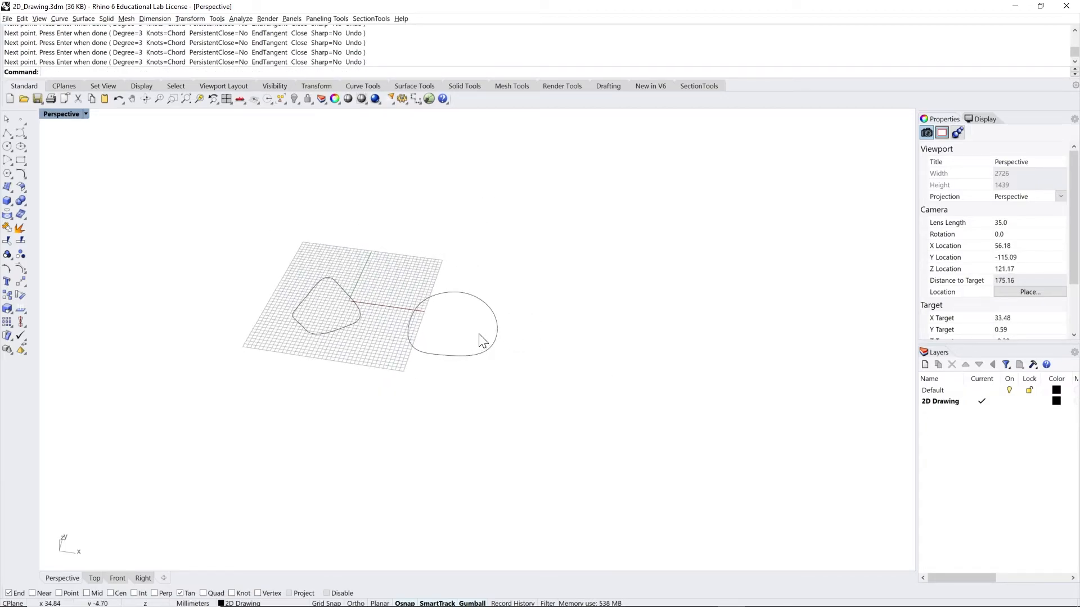
pyautogui.scroll(1, 481, 340)
pyautogui.click(59, 19)
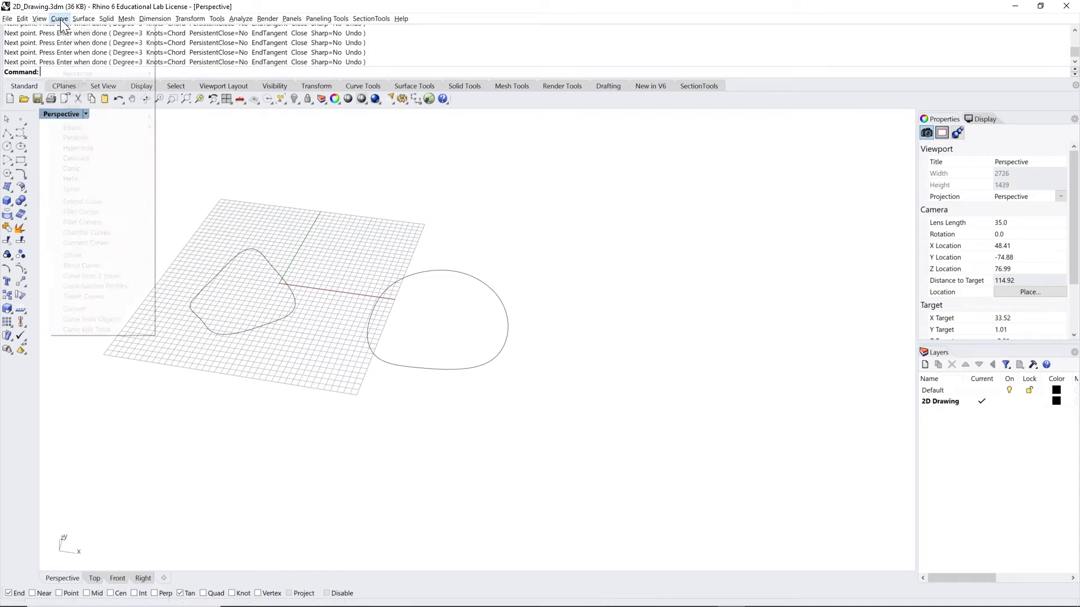
pyautogui.moveTo(91, 95)
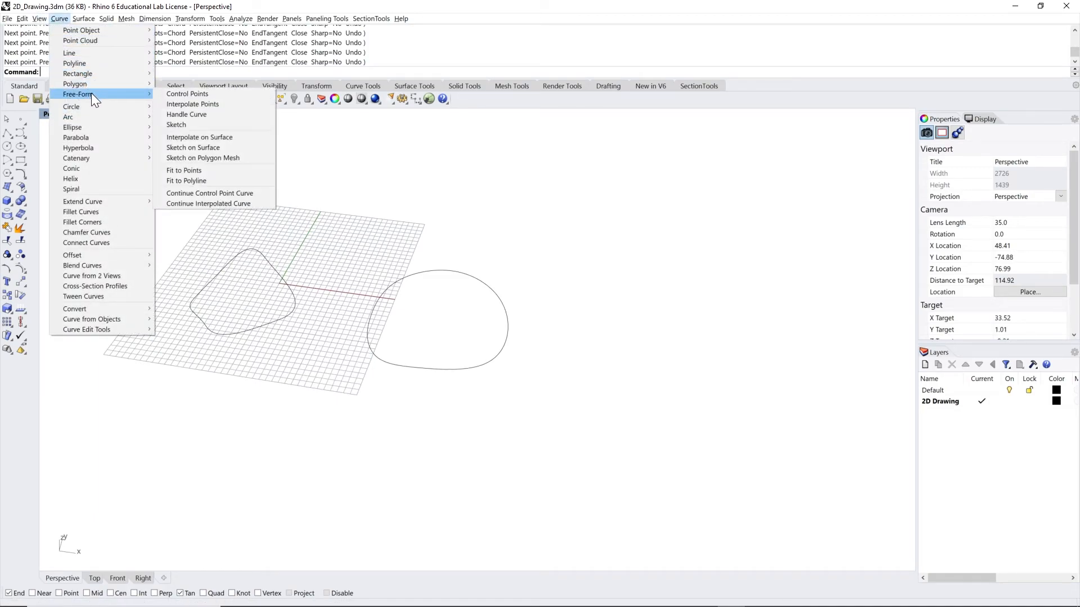
pyautogui.click(196, 124)
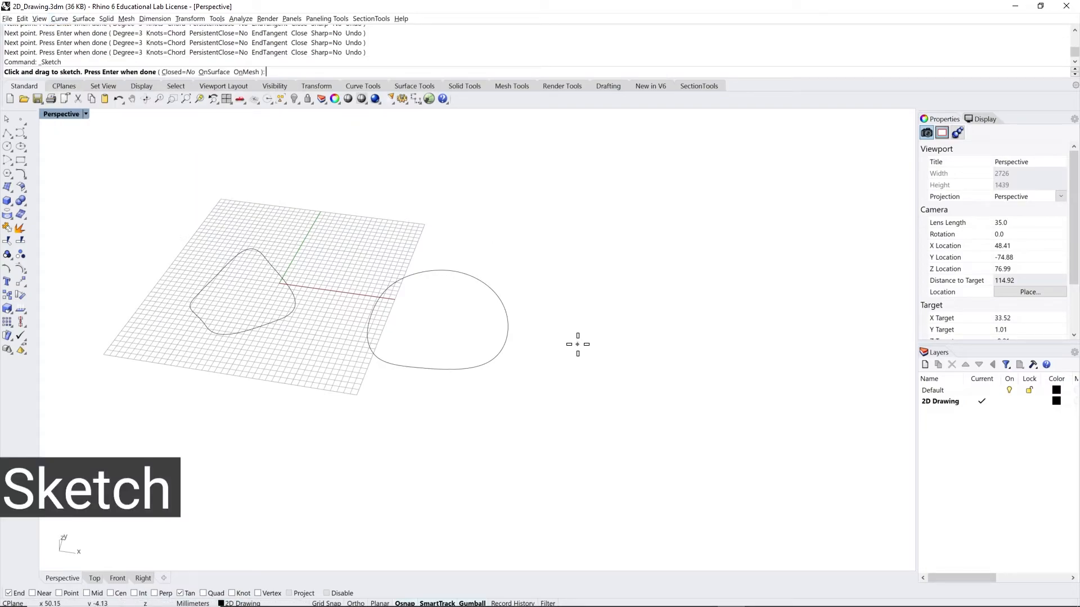
pyautogui.moveTo(579, 347)
pyautogui.mouseDown()
pyautogui.moveTo(599, 311)
pyautogui.moveTo(597, 367)
pyautogui.moveTo(623, 357)
pyautogui.moveTo(647, 365)
pyautogui.moveTo(702, 333)
pyautogui.moveTo(788, 346)
pyautogui.mouseUp()
pyautogui.scroll(3, 847, 353)
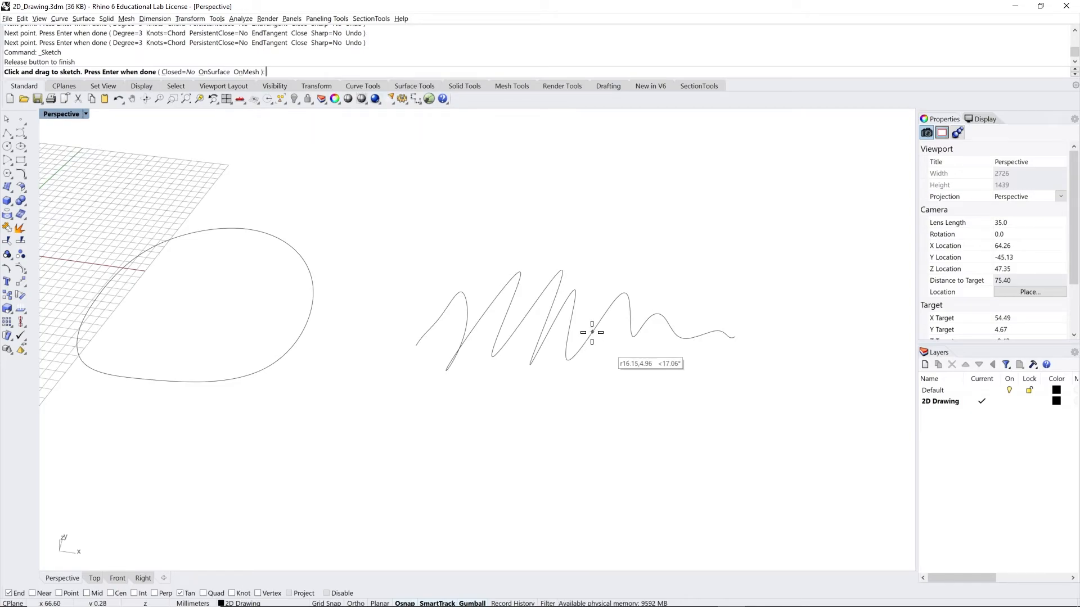
pyautogui.press('Return')
# Examine the control points of the sketched zigzag curve and deselect it.
pyautogui.click(592, 333)
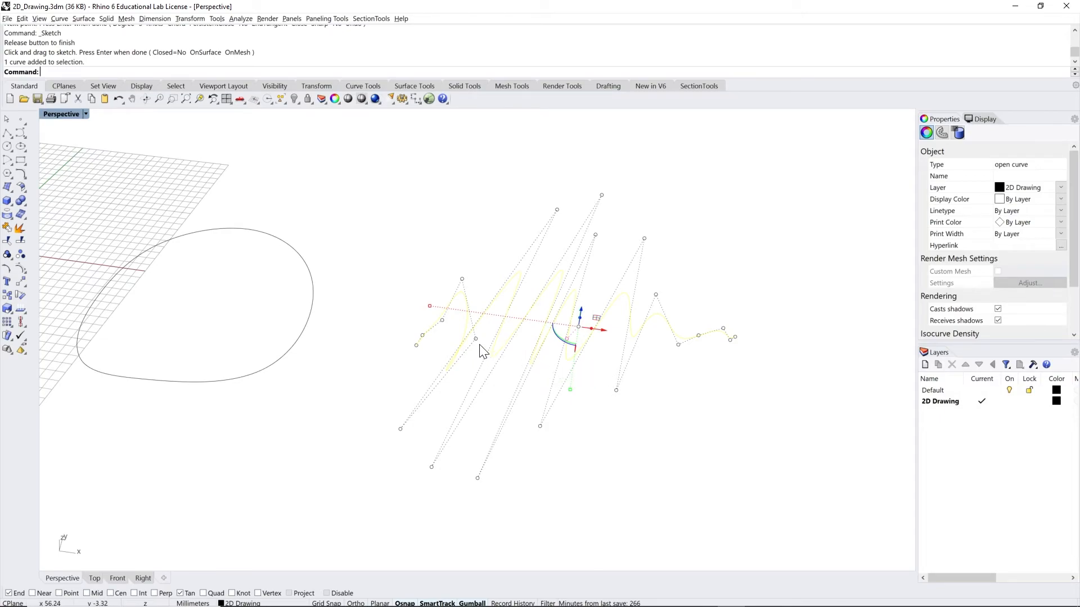
pyautogui.click(500, 265)
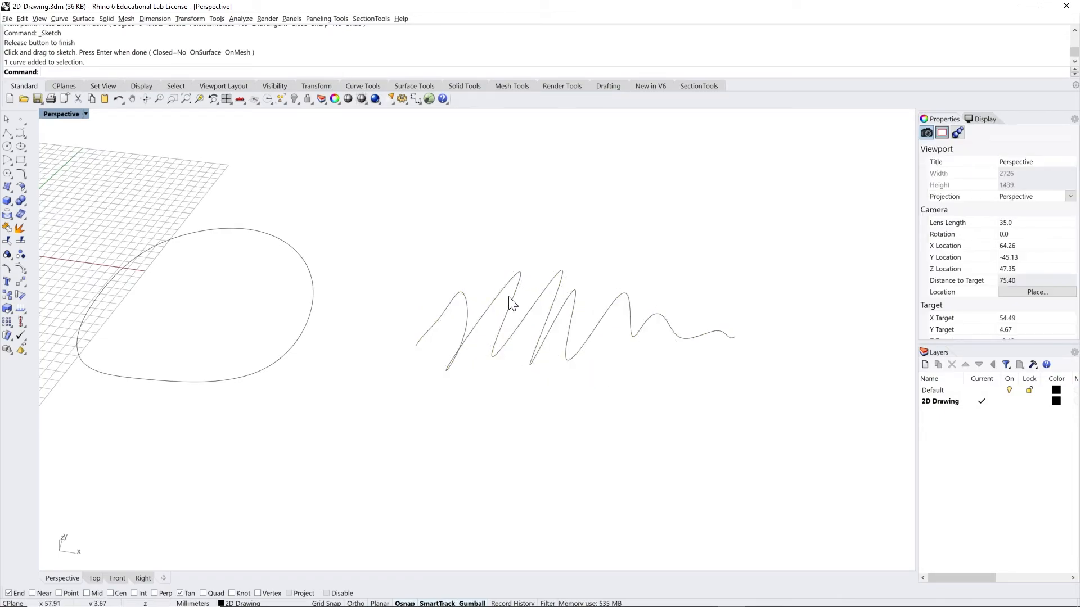
pyautogui.scroll(-5, 538, 336)
pyautogui.scroll(5, 575, 332)
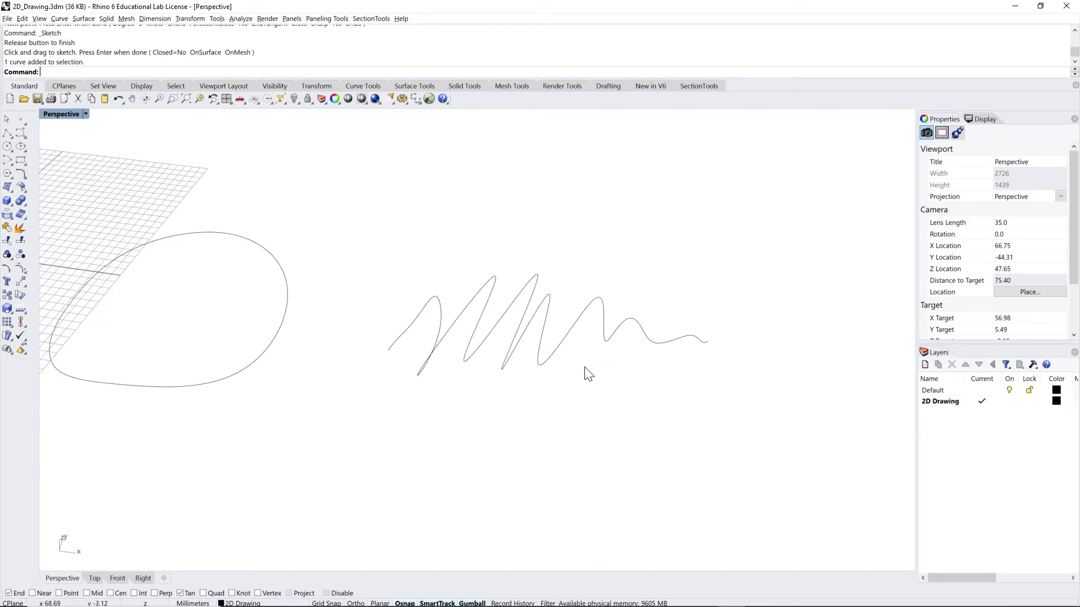
pyautogui.moveTo(512, 349); pyautogui.dragTo(426, 331)
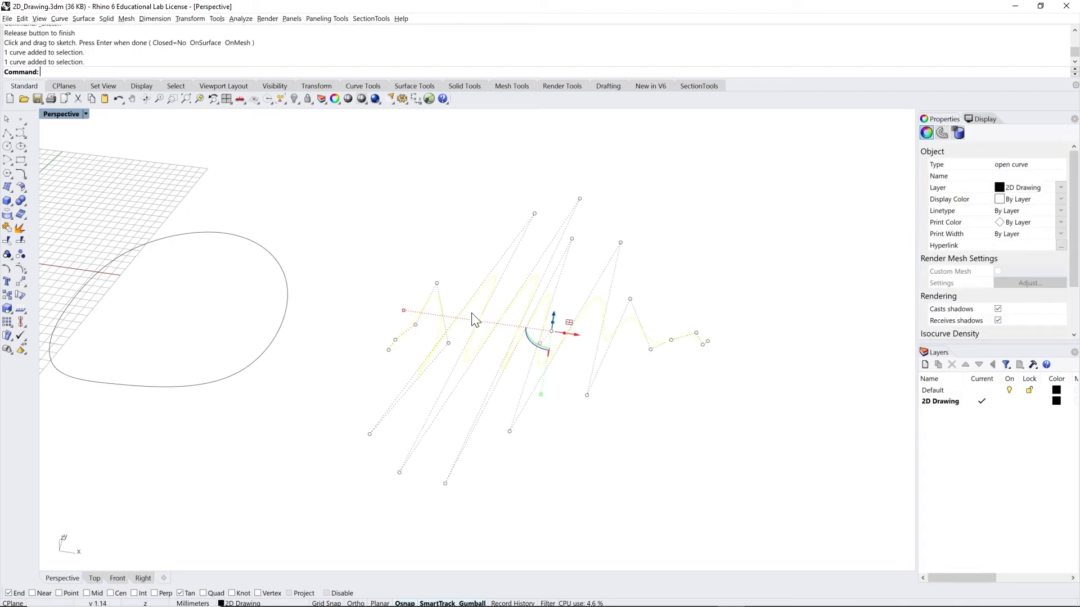
pyautogui.click(476, 253)
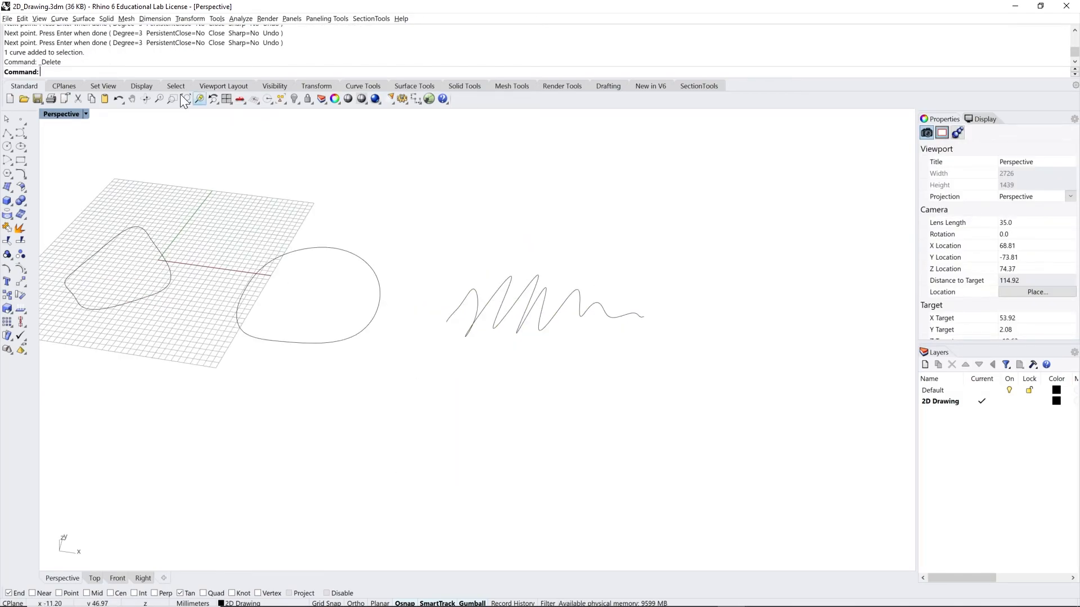
# Start a degree 3 Control Points curve beyond the zigzag sketch and place its first five control points in an arch.
pyautogui.click(59, 19)
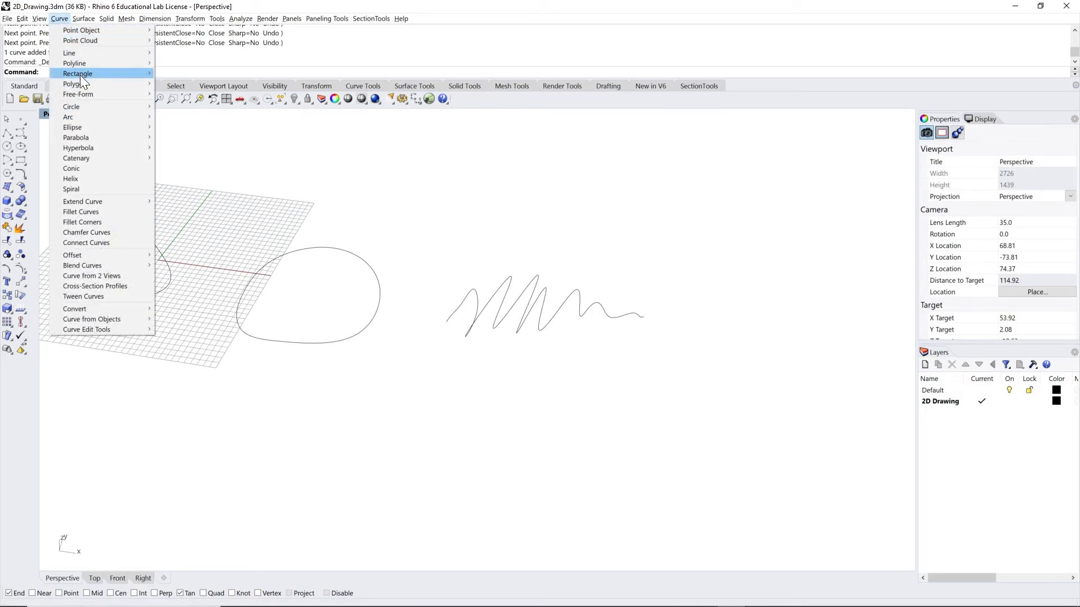
pyautogui.moveTo(114, 95)
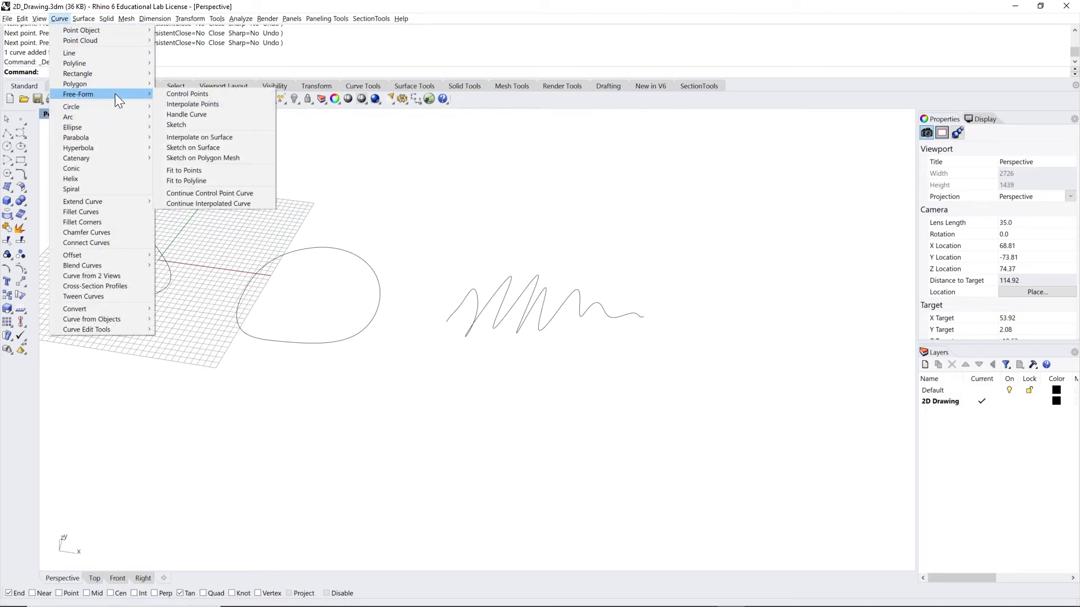
pyautogui.click(177, 93)
pyautogui.keyDown('shift'); pyautogui.moveTo(747, 317); pyautogui.dragTo(599, 314, button='right'); pyautogui.keyUp('shift')
pyautogui.click(578, 340)
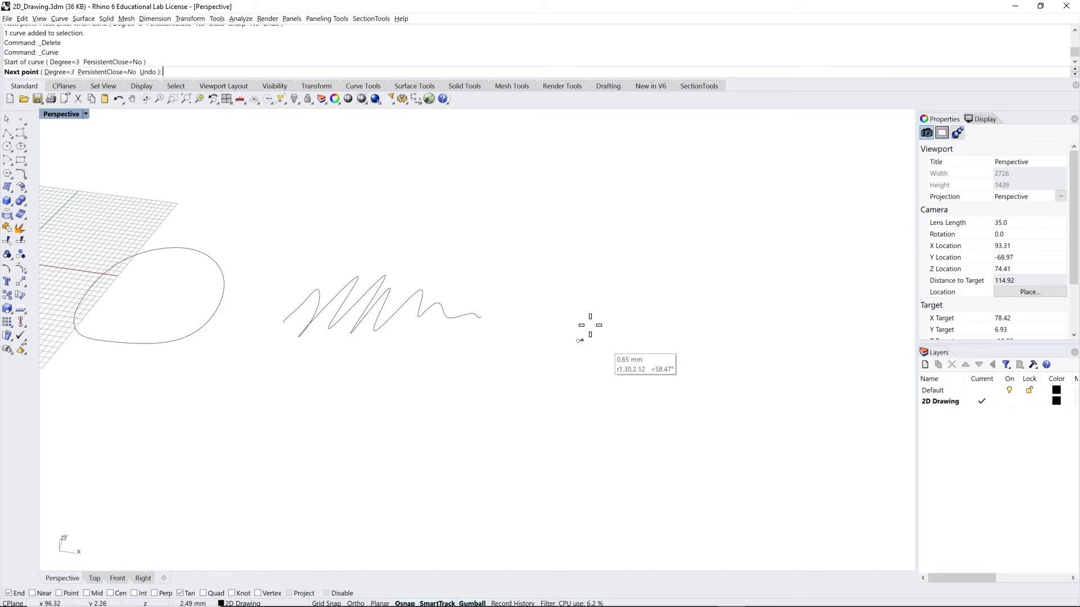
pyautogui.click(587, 287)
pyautogui.click(655, 286)
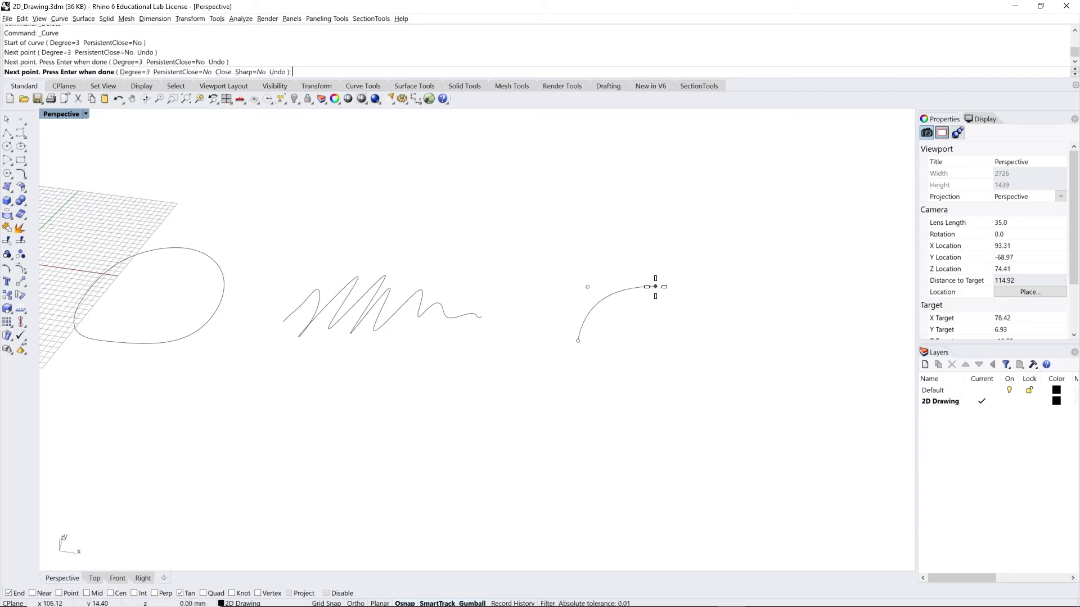
pyautogui.click(760, 321)
pyautogui.click(772, 376)
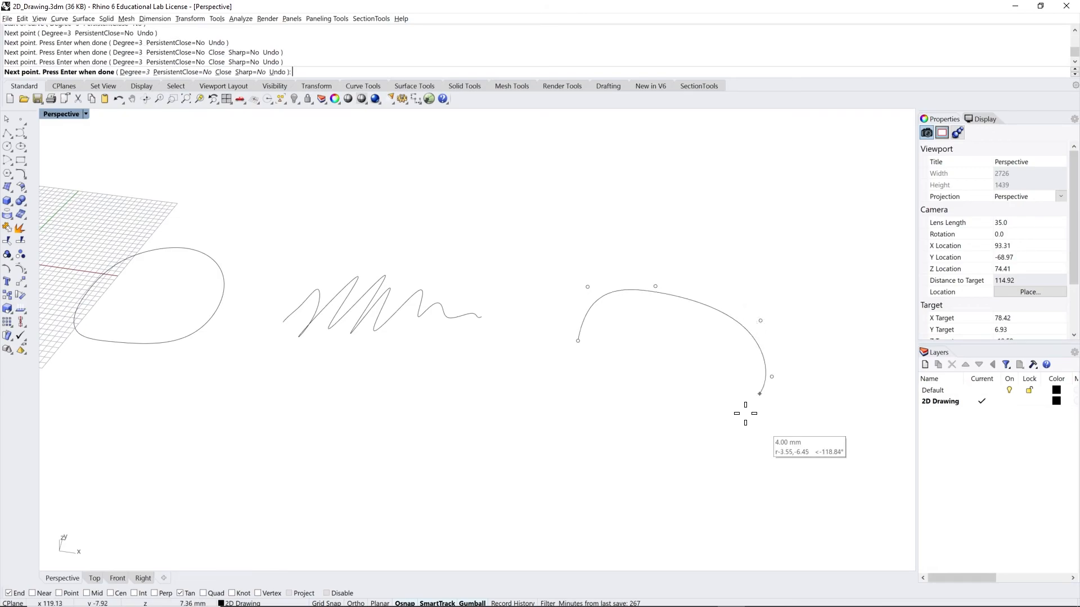
# Extend the control point curve back through an inward bend and close it at its starting point.
pyautogui.click(689, 380)
pyautogui.click(677, 335)
pyautogui.click(600, 370)
pyautogui.click(556, 402)
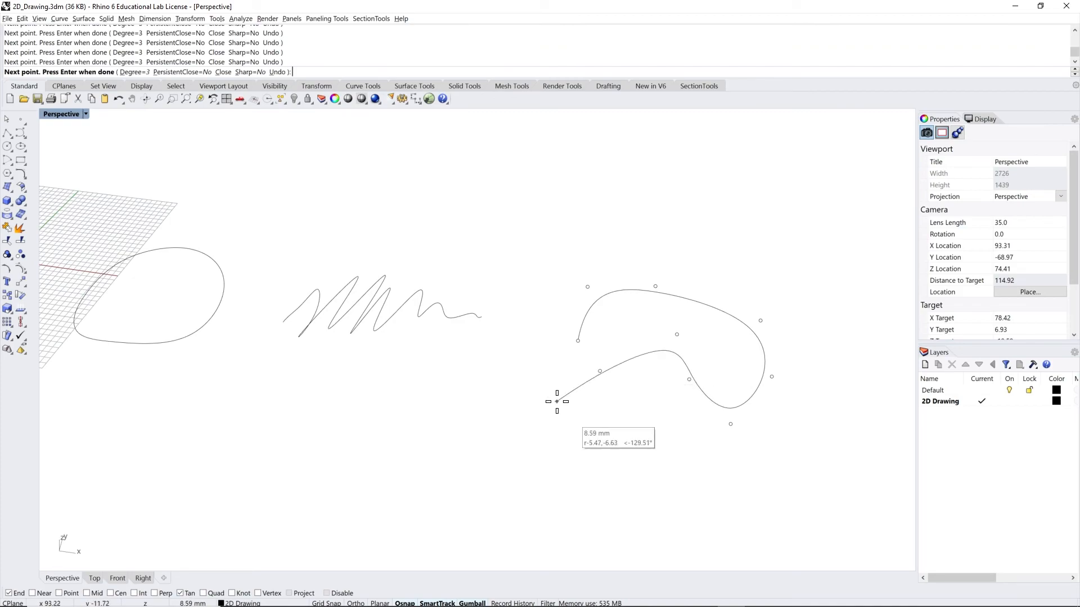
pyautogui.click(570, 345)
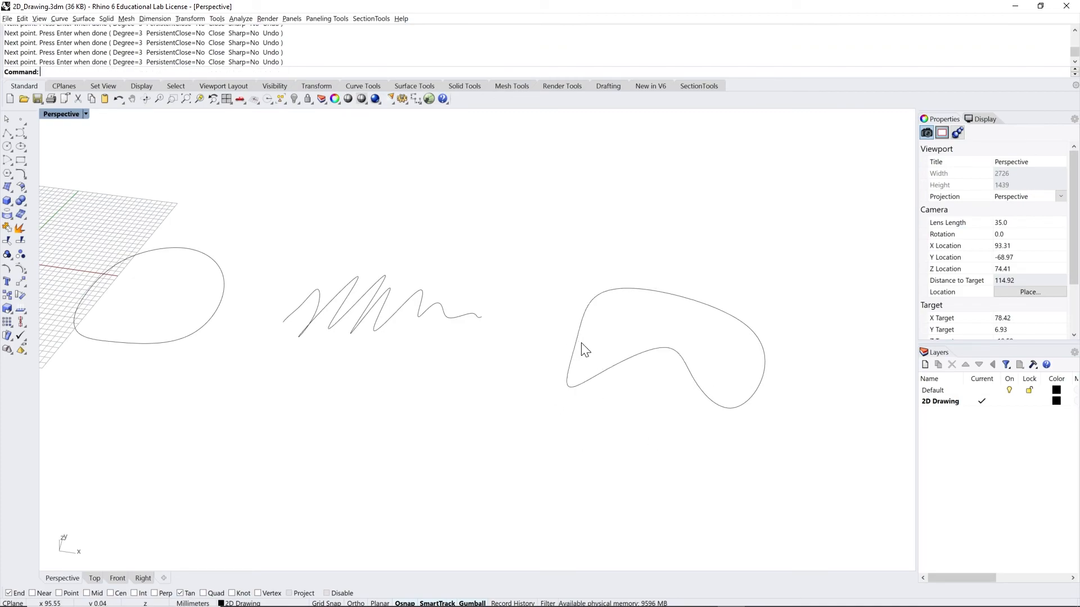
# Select the closed control point curve and reshape its inward bend by moving a control point there.
pyautogui.click(633, 361)
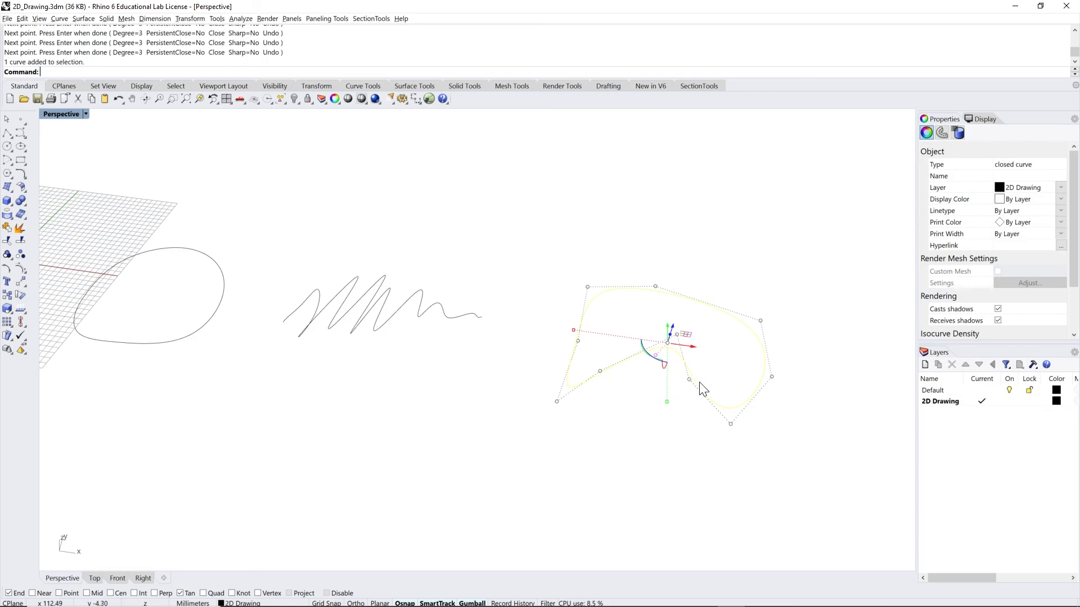
pyautogui.scroll(2, 700, 383)
pyautogui.moveTo(664, 370); pyautogui.dragTo(711, 391)
pyautogui.moveTo(704, 374); pyautogui.dragTo(692, 384, button='right')
pyautogui.moveTo(659, 441); pyautogui.dragTo(628, 457)
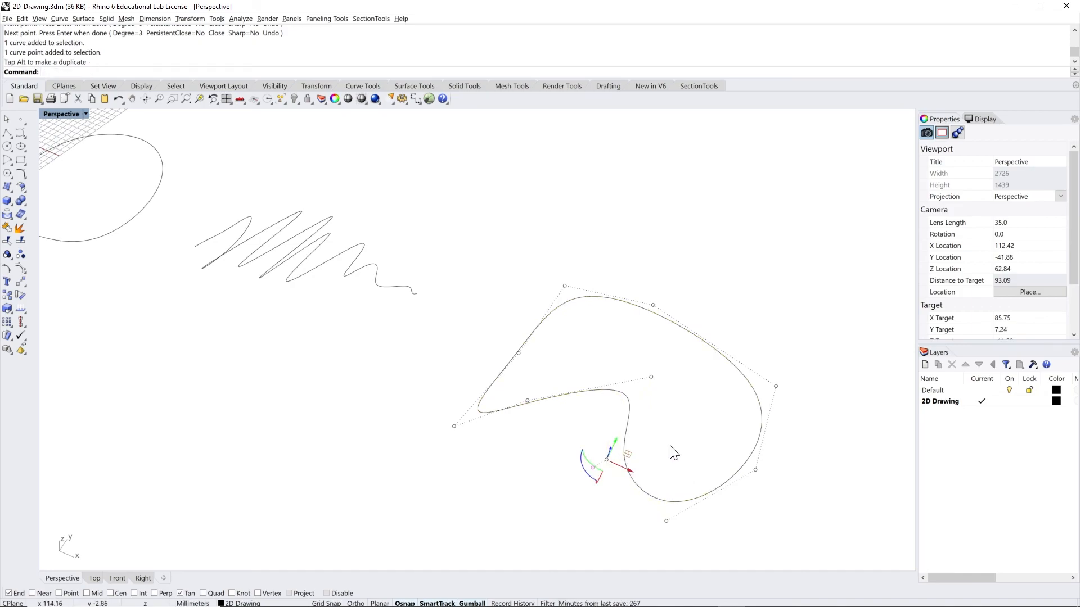
# Move the control point on the closed curve's upper edge outward to make that side rounder.
pyautogui.click(757, 424)
pyautogui.moveTo(635, 289); pyautogui.dragTo(671, 343)
pyautogui.moveTo(663, 298); pyautogui.dragTo(679, 267)
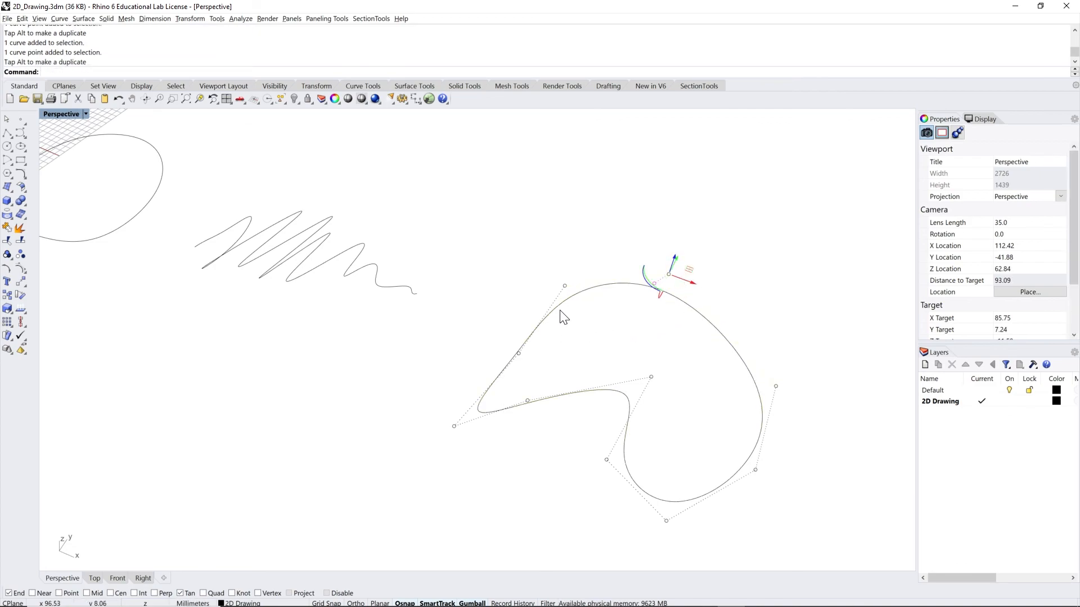